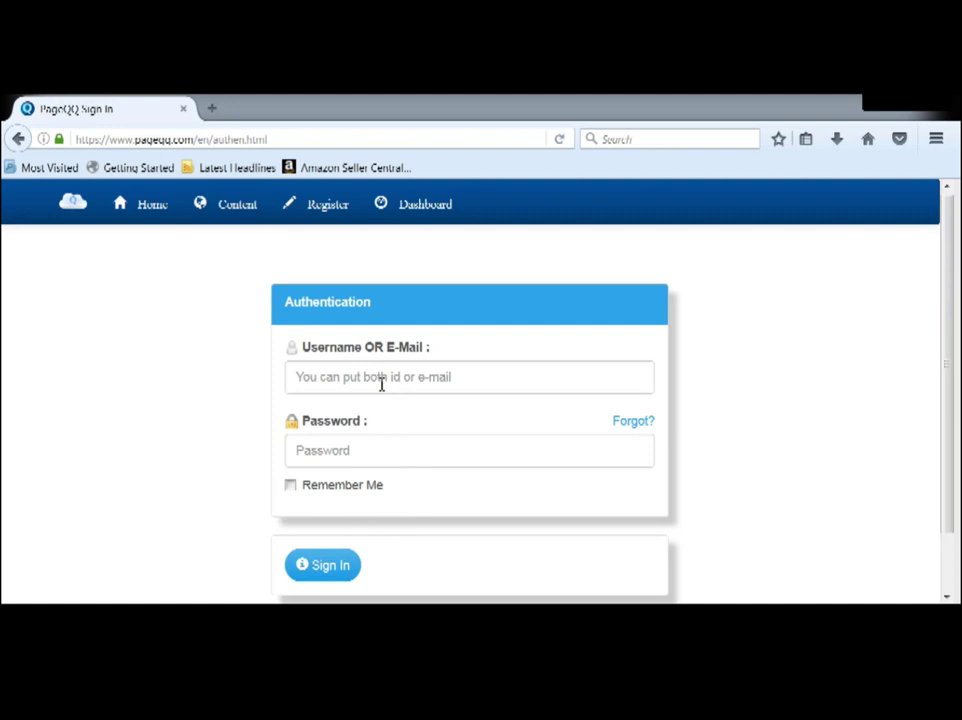
Step: Sign in to PageQQ with the account username and password
click(433, 221)
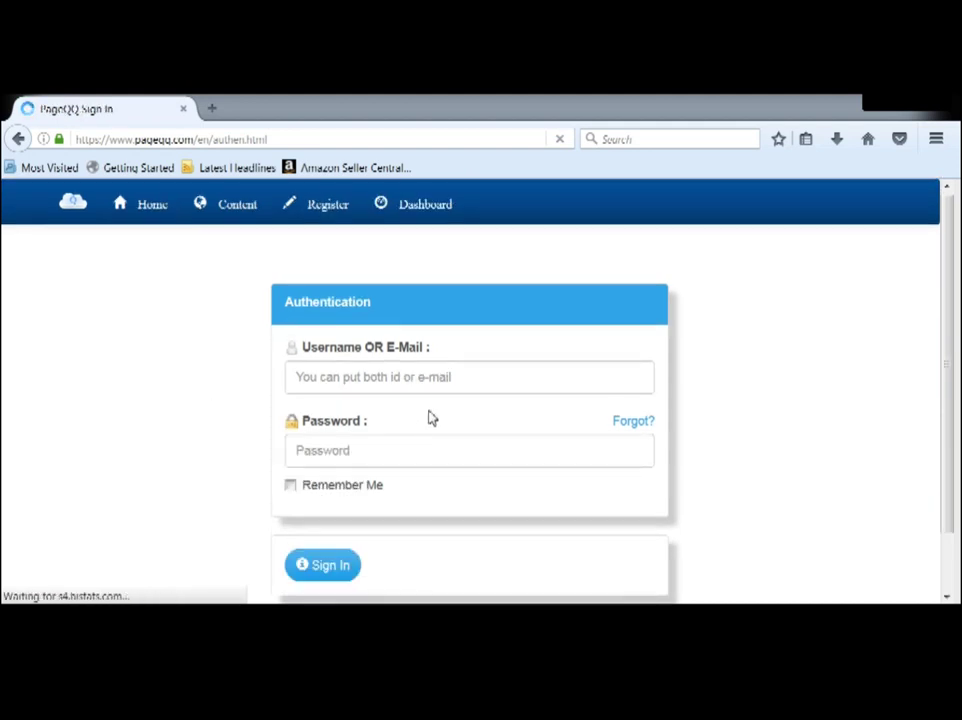
click(428, 384)
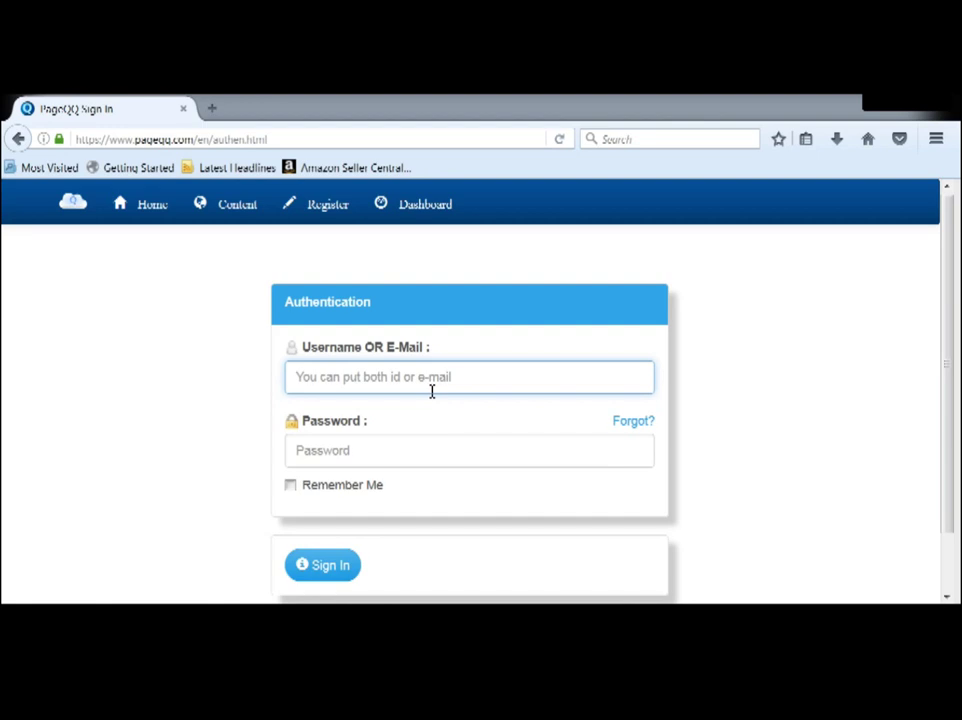
text(GB)
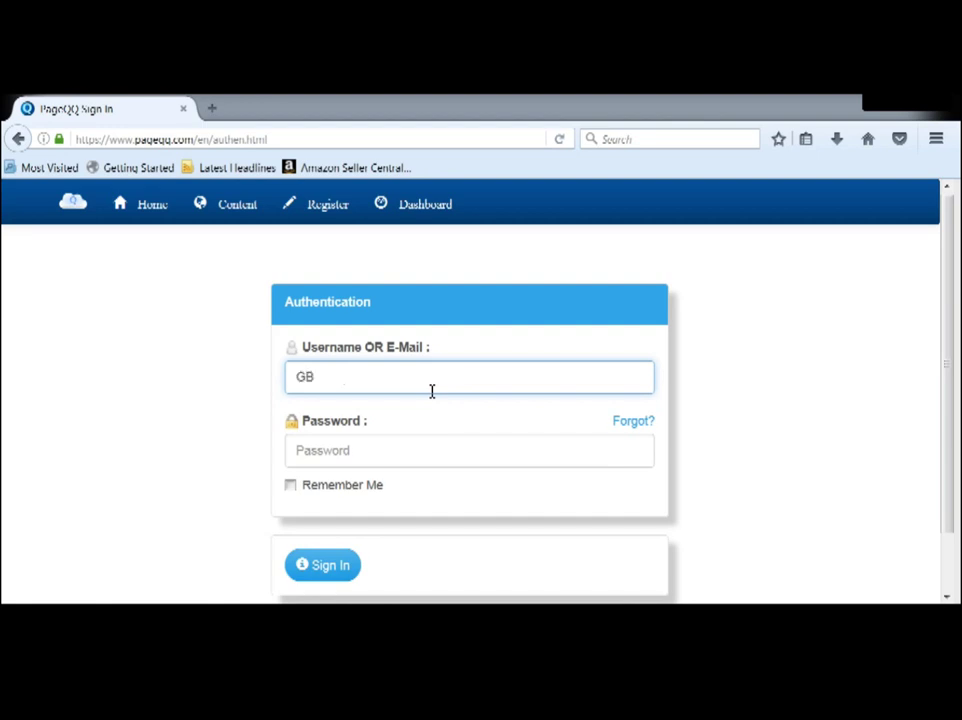
text(Q098)
click(422, 457)
text(****)
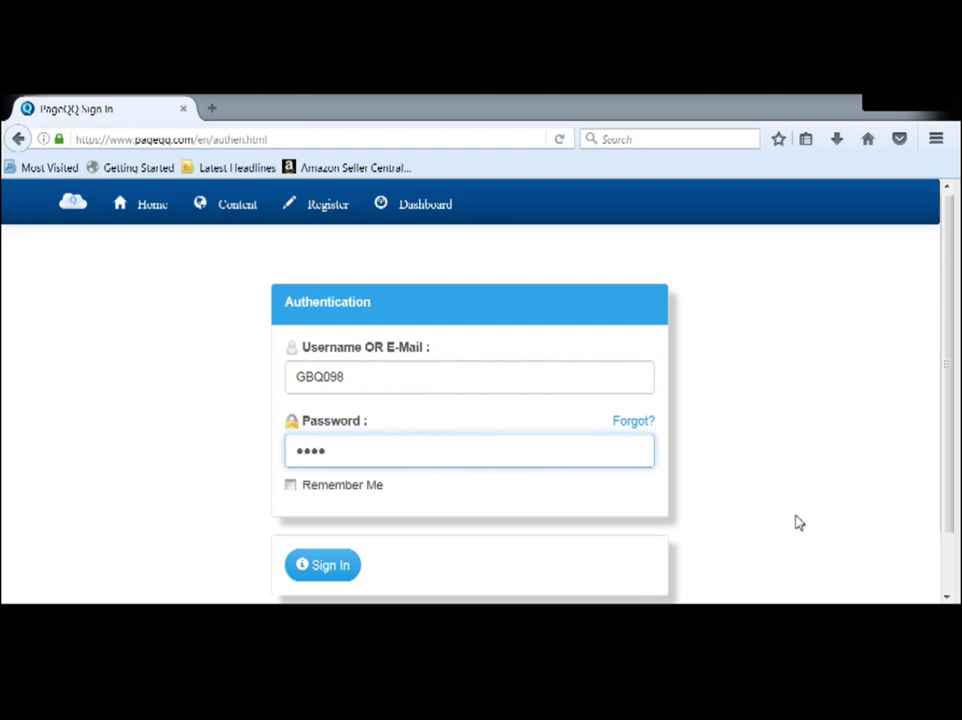
scroll(797, 520, down, 1)
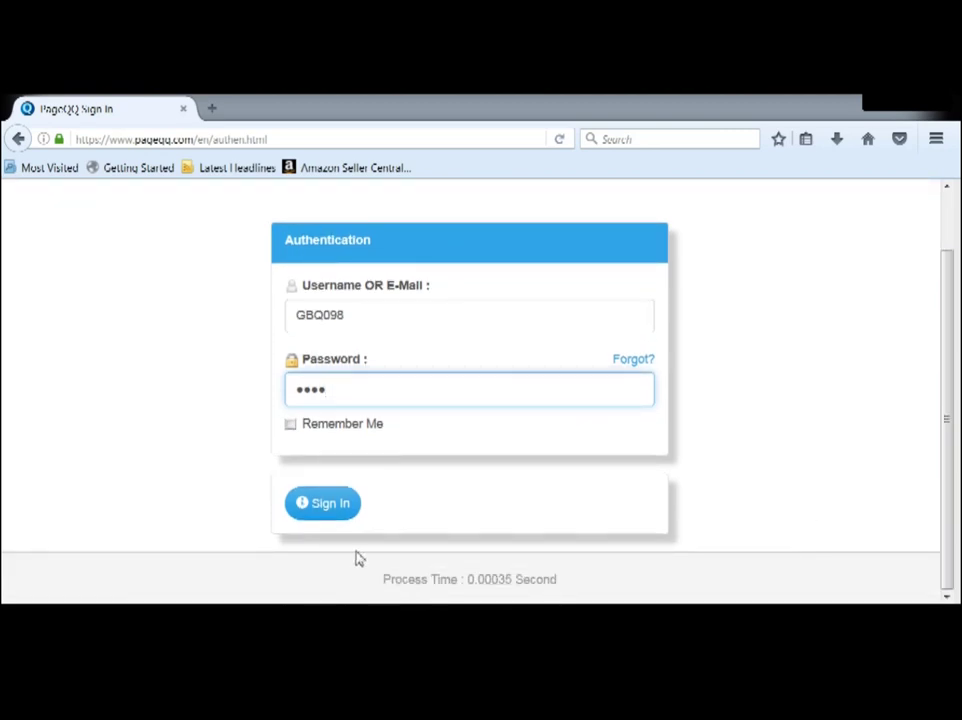
click(333, 513)
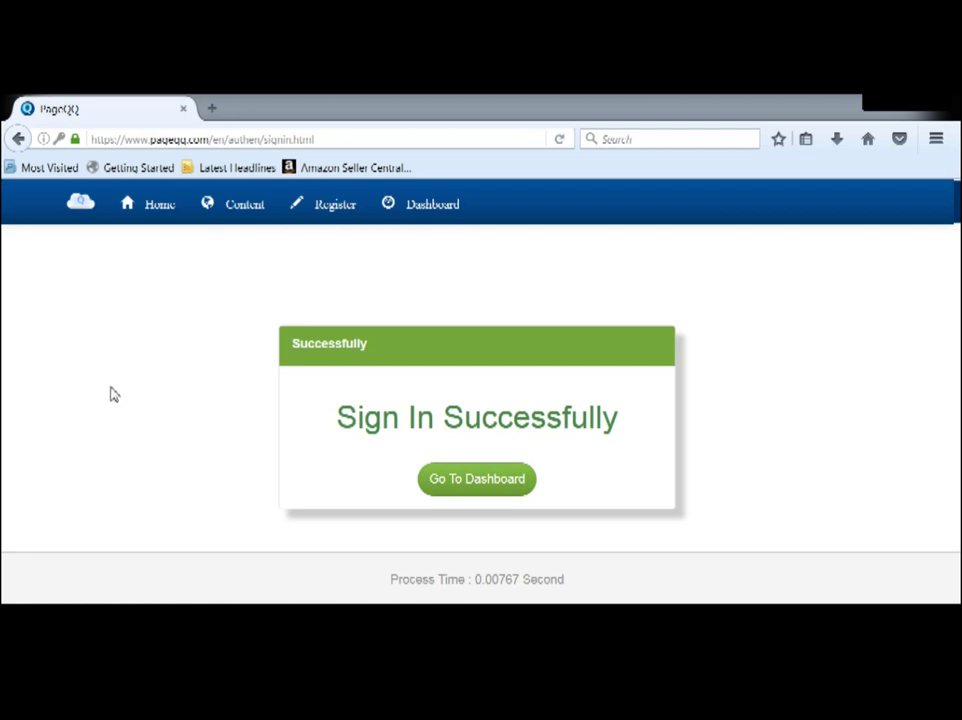
Step: Go to the member dashboard and look over its Marketing, Financial and Content sections
click(477, 481)
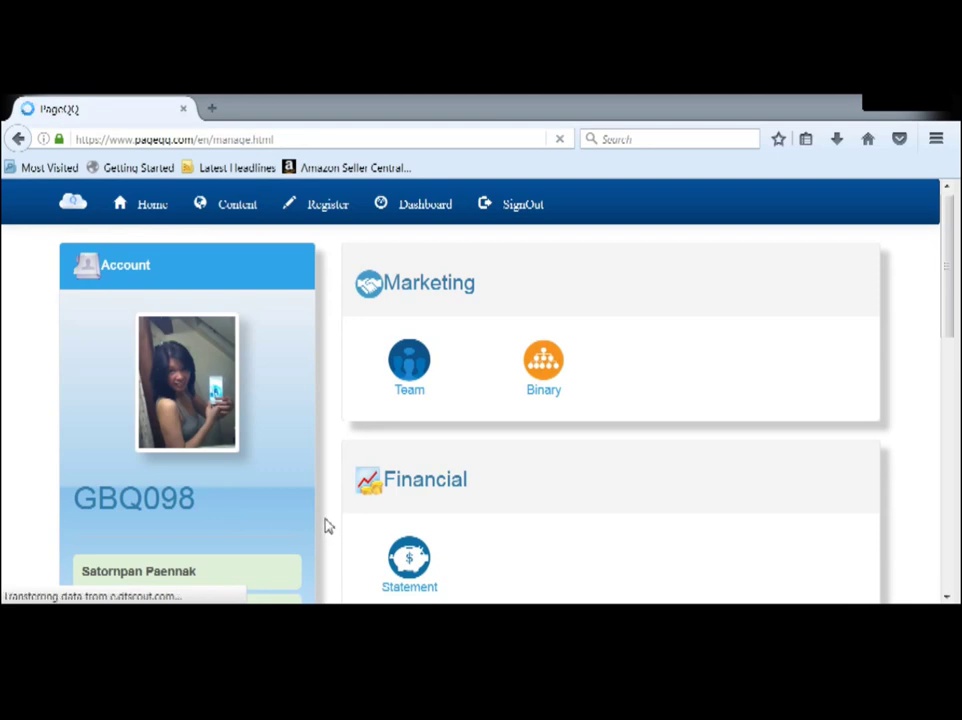
scroll(326, 524, down, 3)
scroll(326, 524, up, 2)
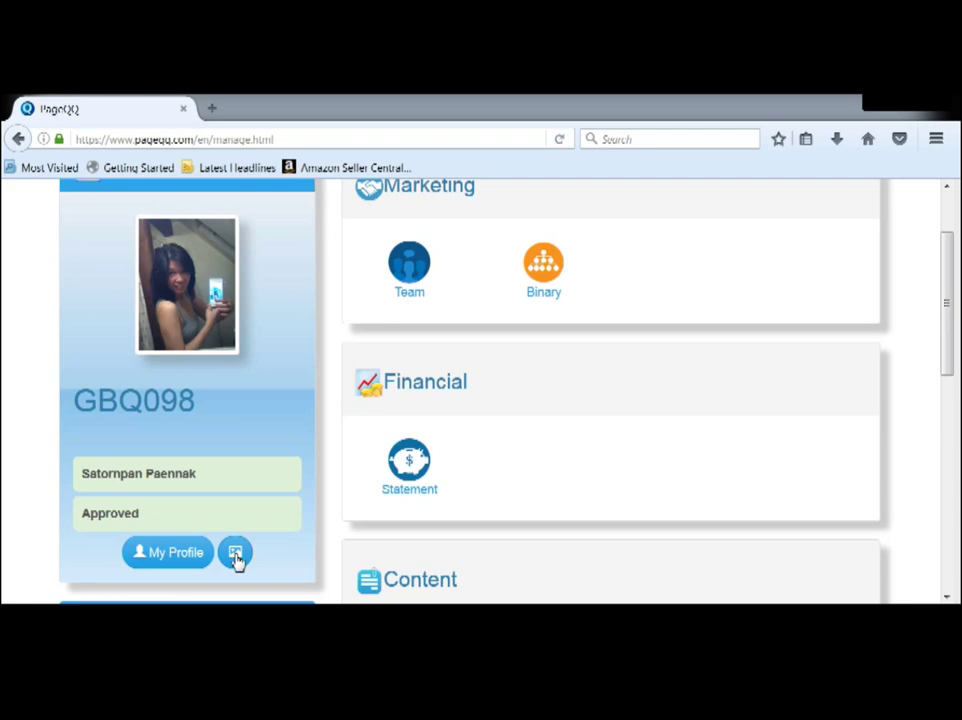
Step: Upload a jpg photo from the computer as the new profile picture
click(236, 555)
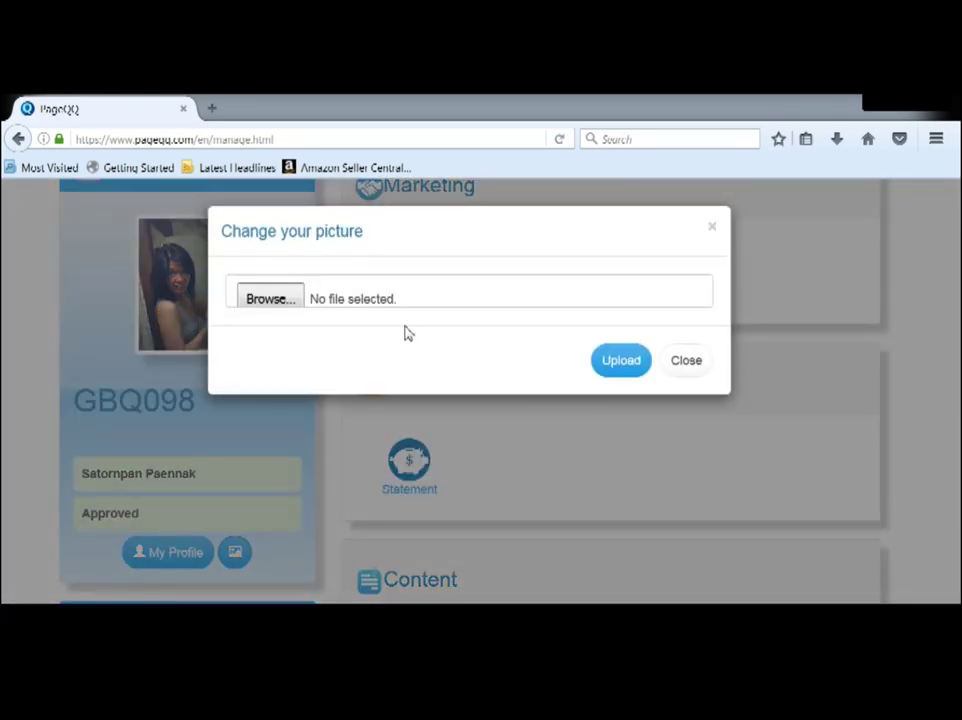
click(279, 306)
double_click(469, 501)
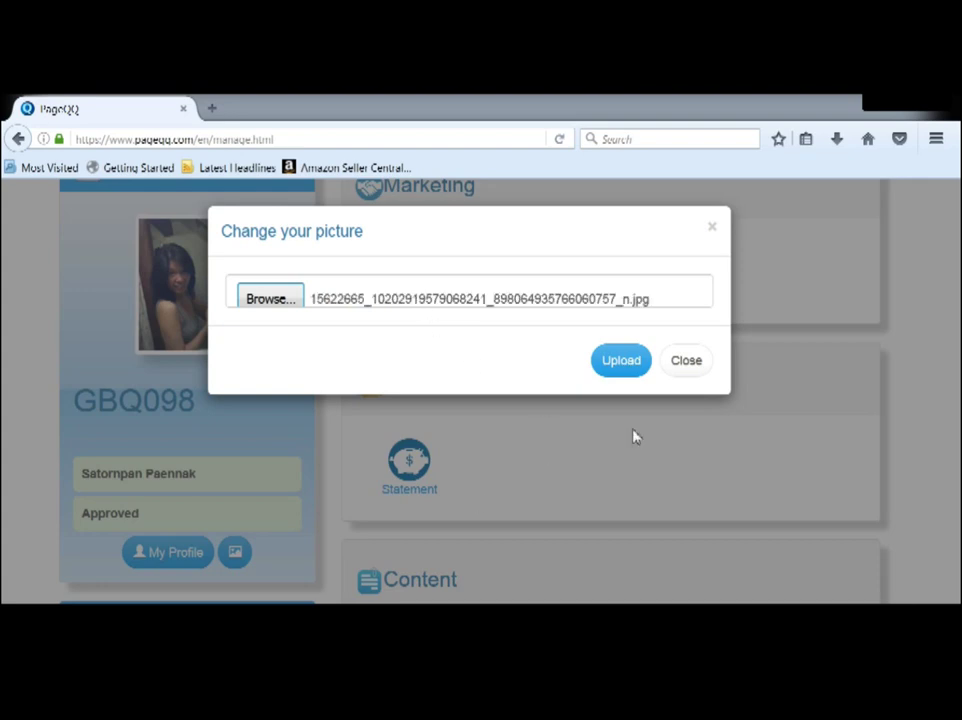
click(618, 362)
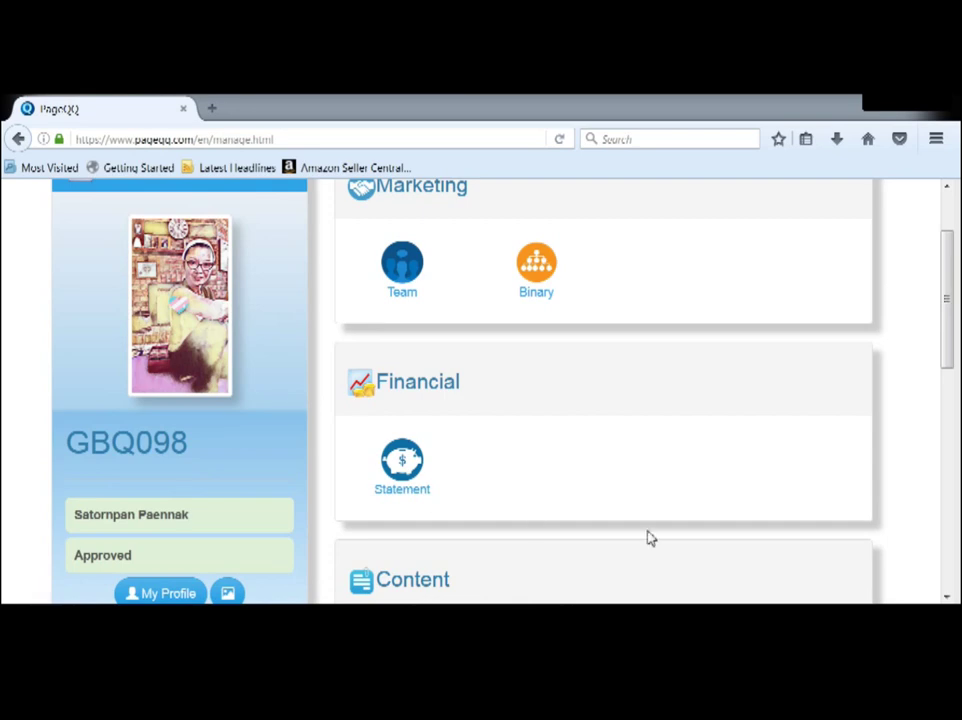
Step: Open the Page list under Content and start a new page with Create
drag(948, 368, 933, 409)
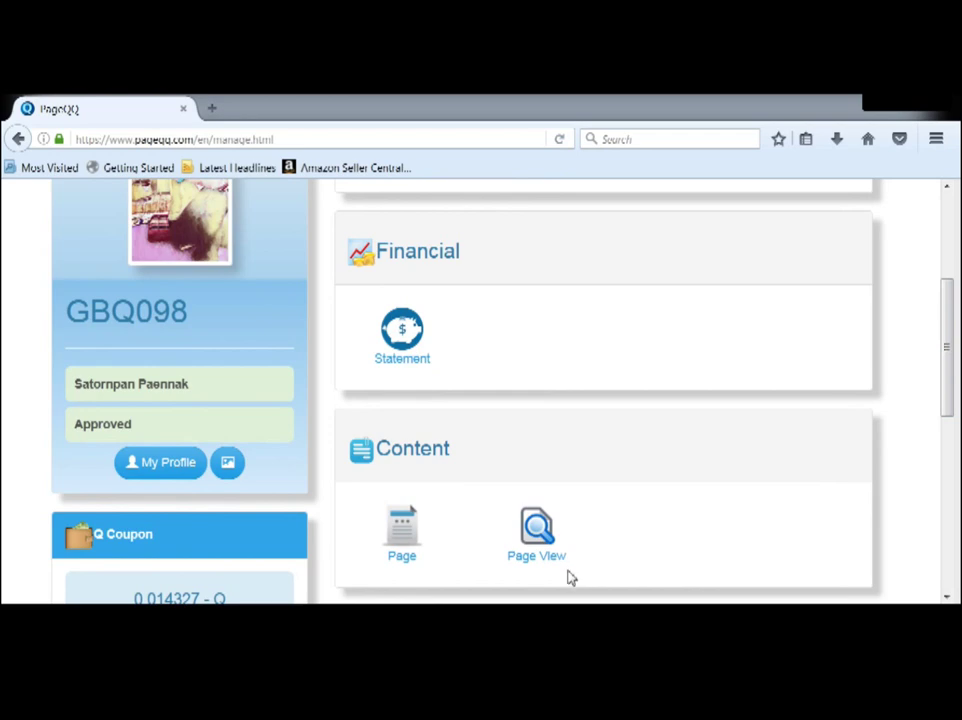
click(402, 556)
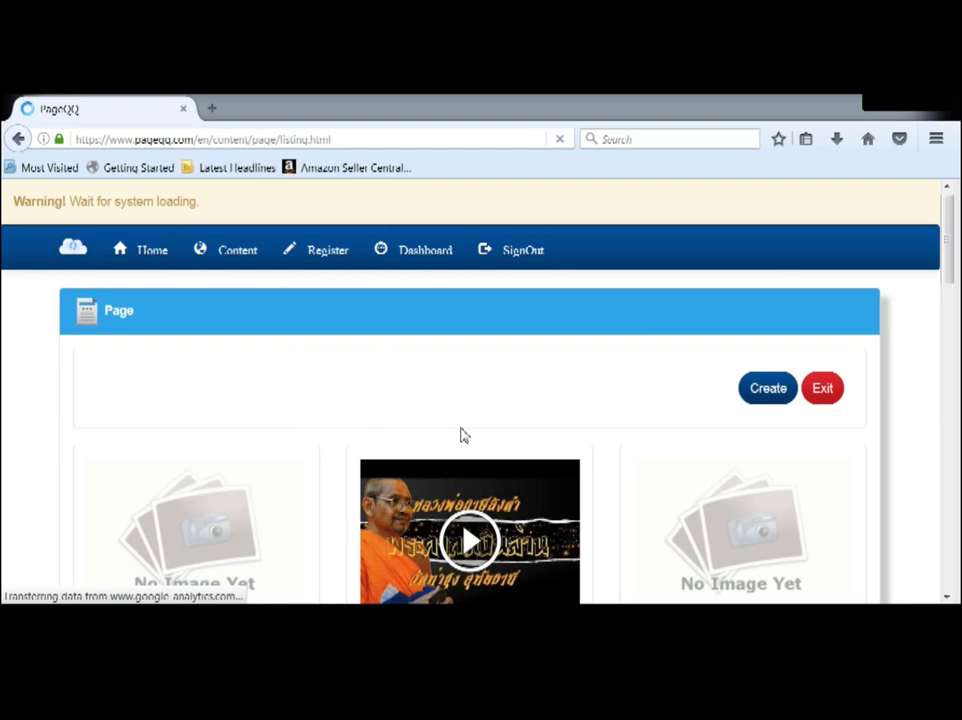
scroll(463, 435, down, 2)
scroll(490, 445, up, 2)
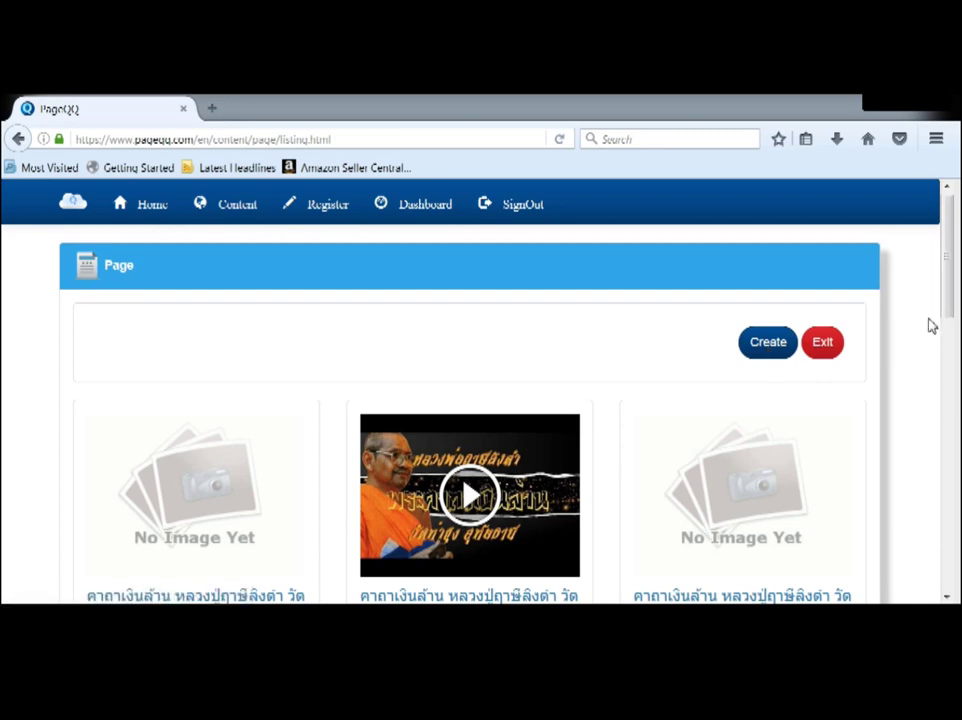
click(779, 346)
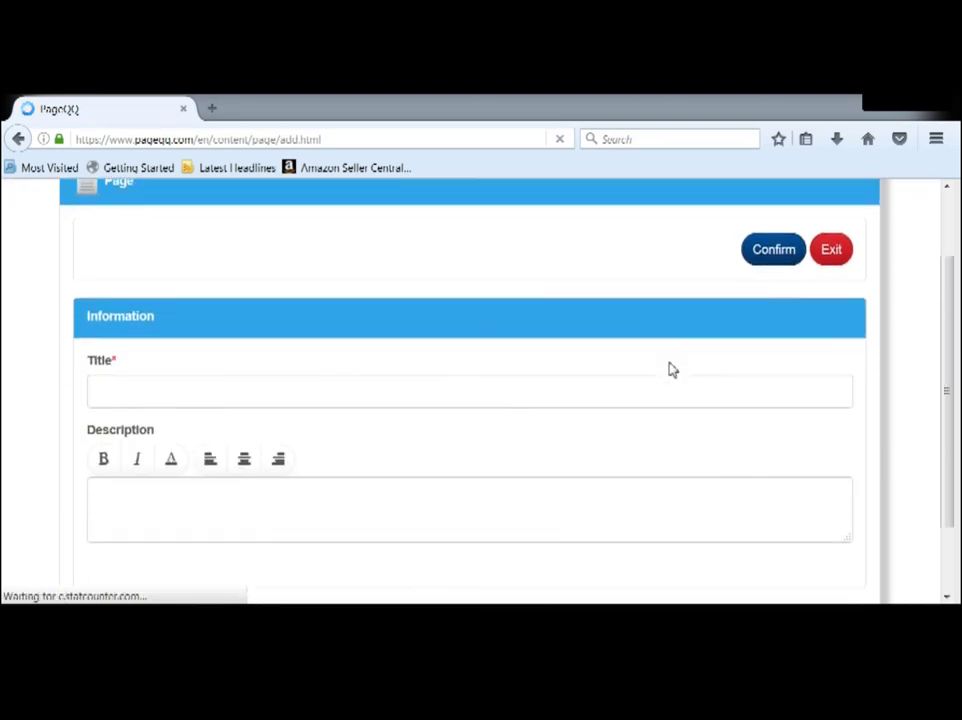
Step: Title the new page 'How to create content in page QQ' and confirm it
scroll(672, 369, down, 2)
click(127, 366)
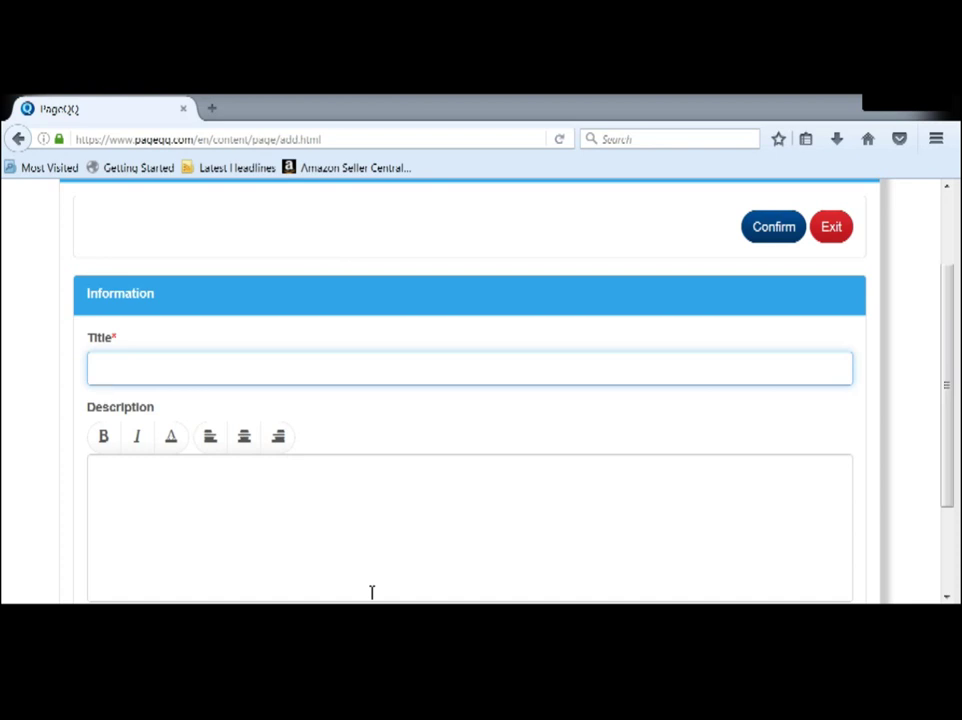
text(How to create)
text(conten)
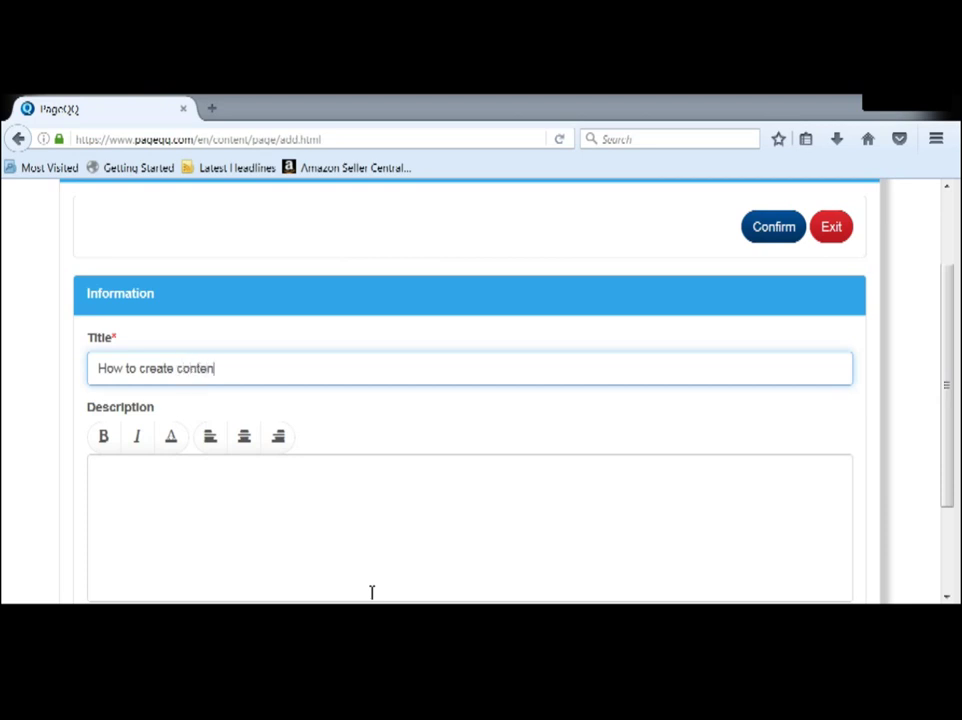
text(t in page QQ)
click(195, 489)
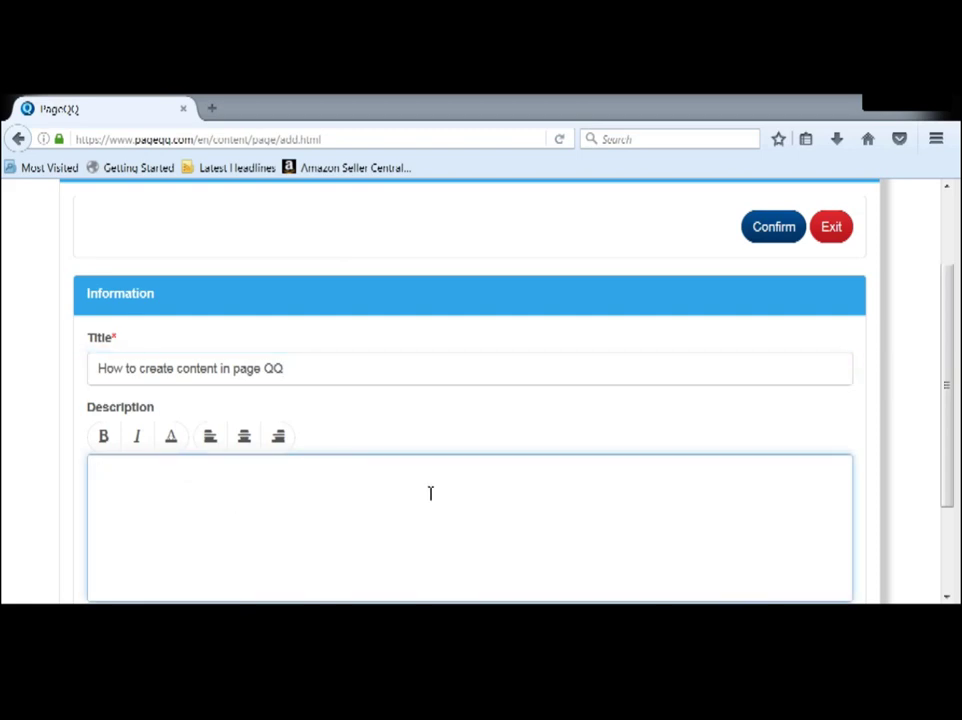
click(784, 229)
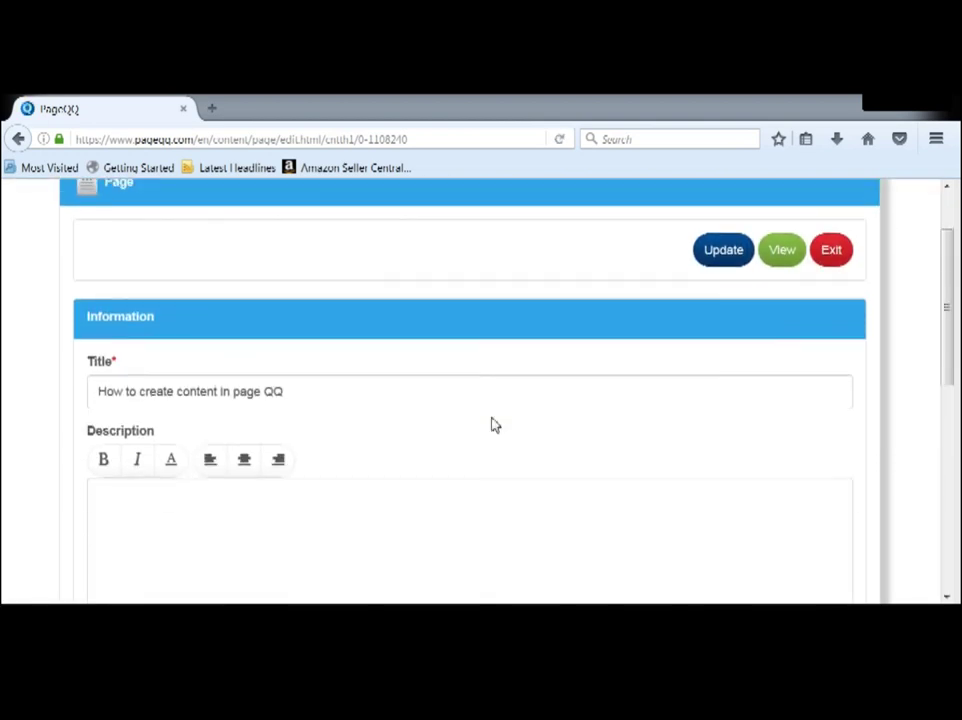
scroll(491, 425, down, 2)
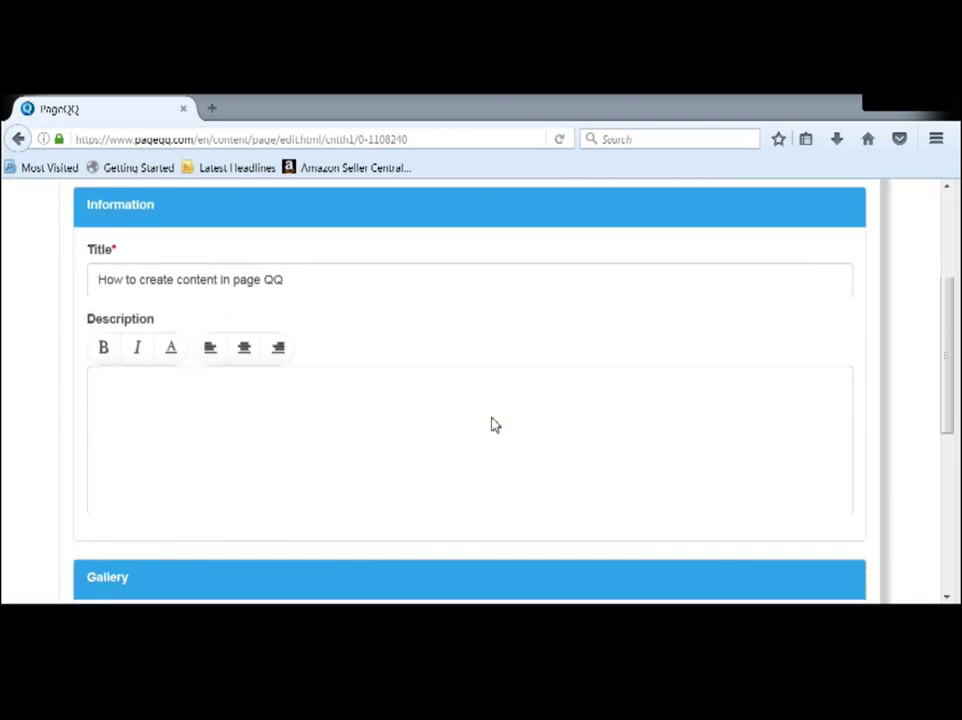
scroll(215, 395, down, 2)
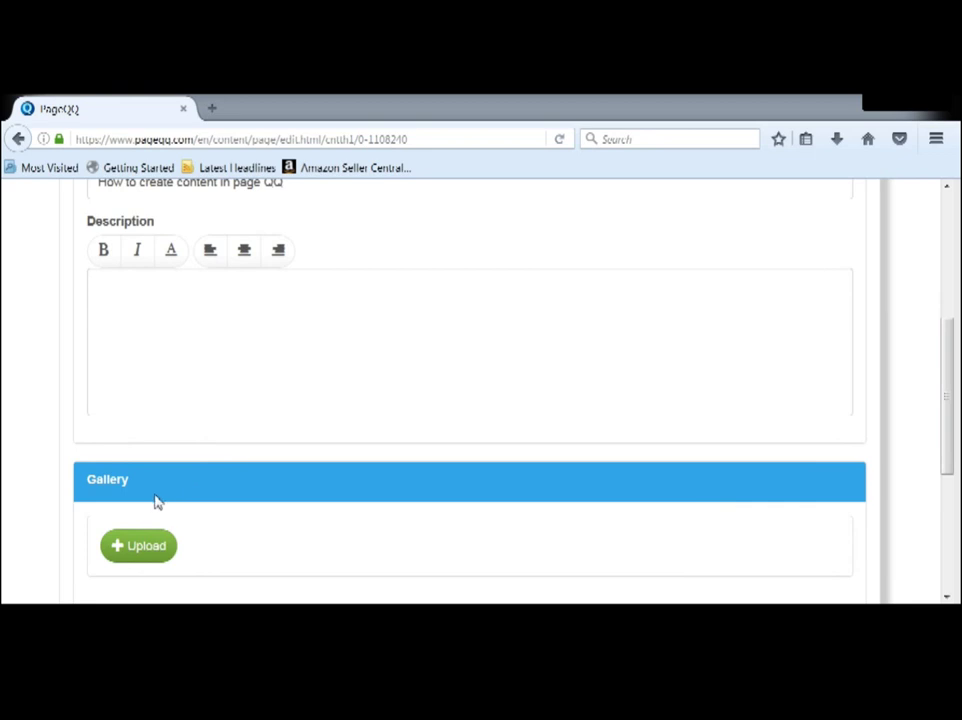
scroll(157, 500, down, 2)
scroll(152, 467, down, 1)
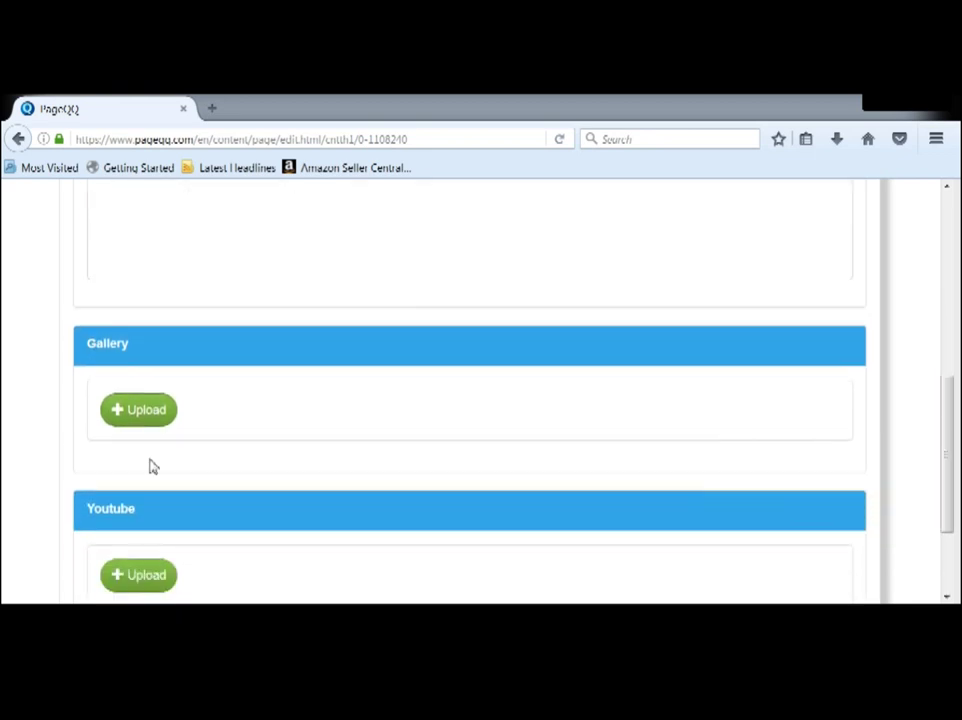
scroll(152, 467, down, 3)
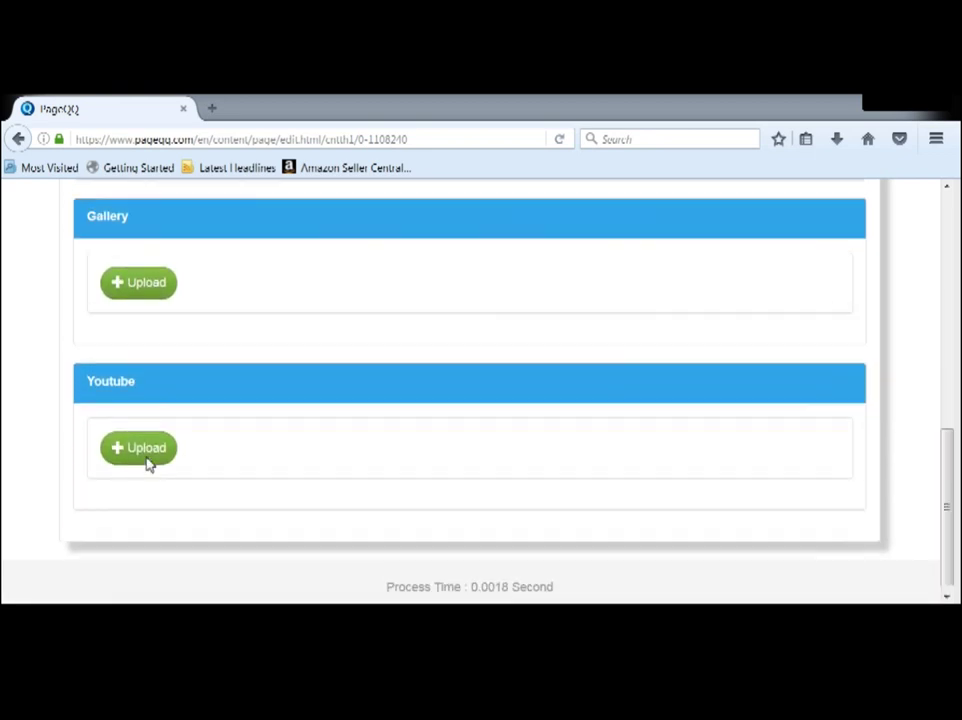
scroll(147, 462, up, 8)
click(138, 417)
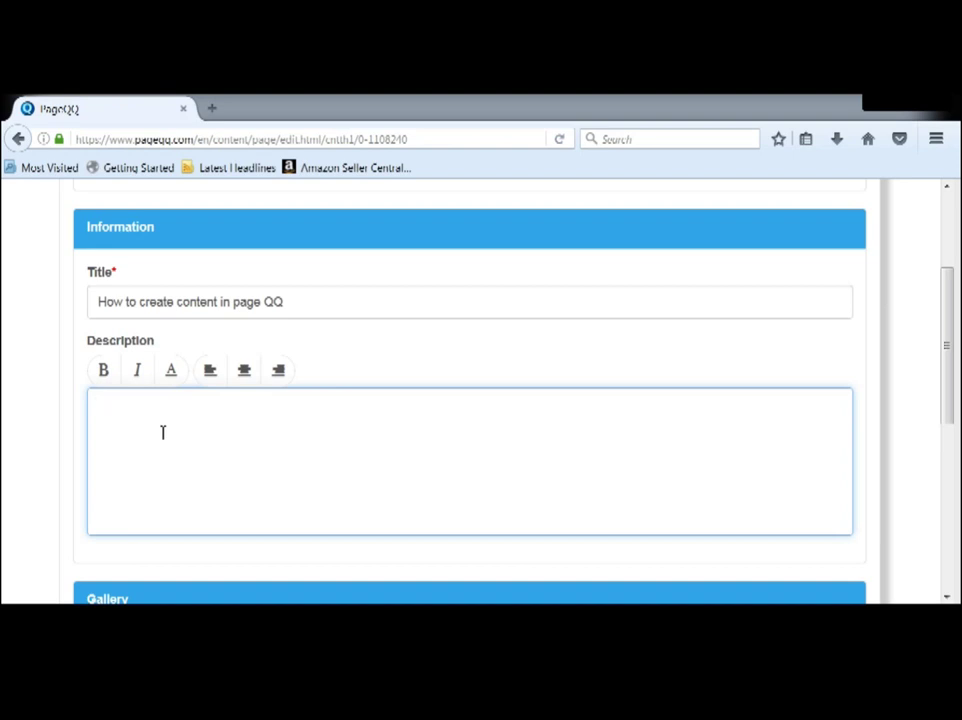
Step: Write the description heading 'Step by Step creating your content in your page QQ'
text(Step by Step creating)
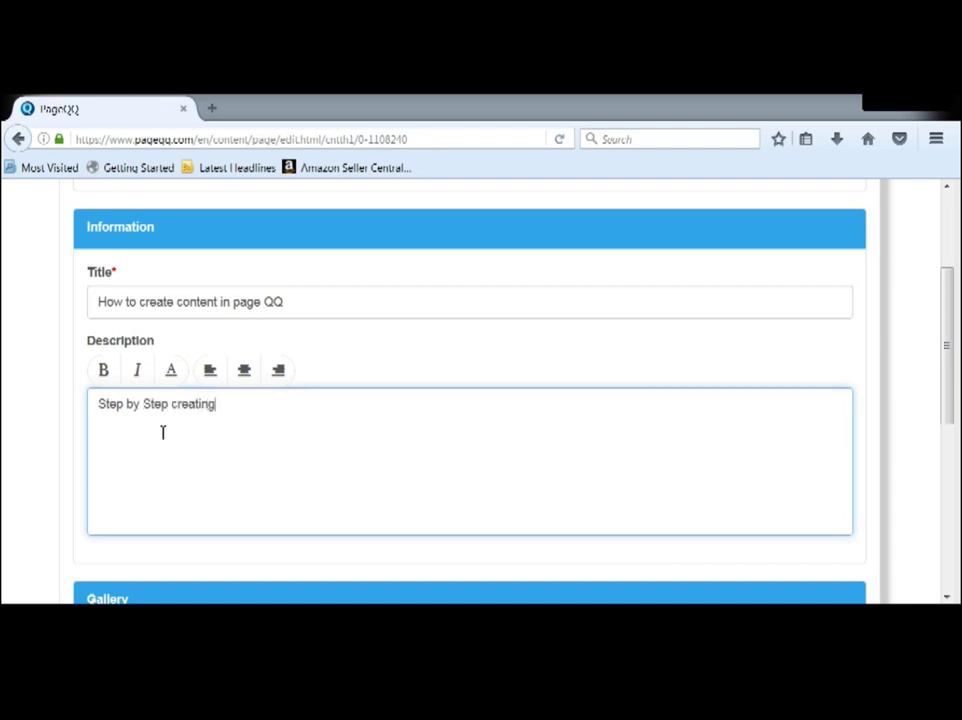
text( your content o)
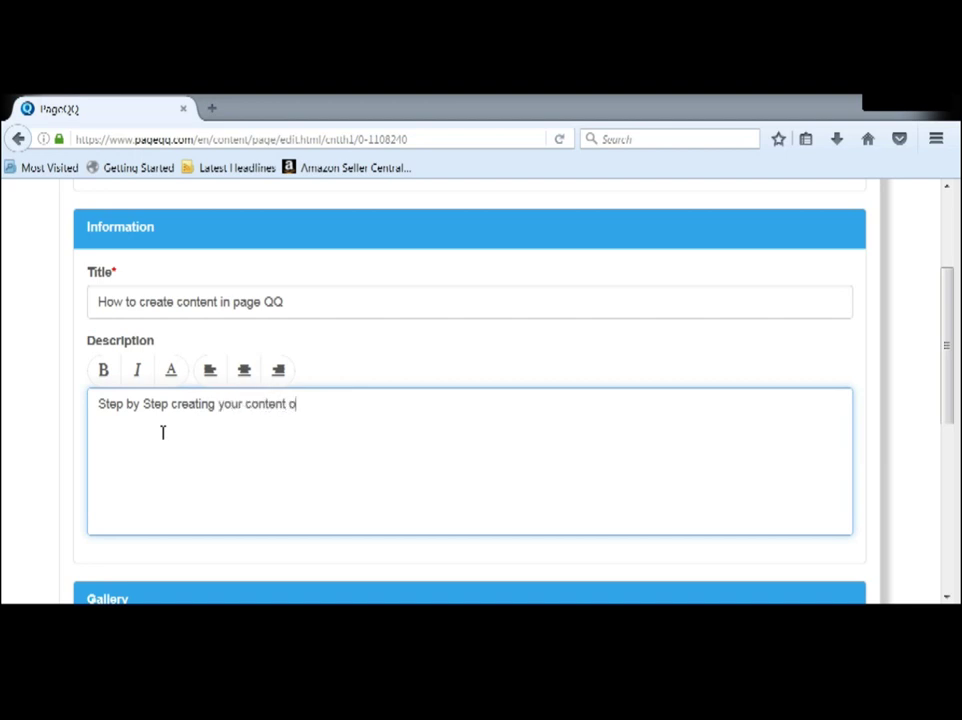
key(BackSpace)
text(in your page QQ)
key(Return)
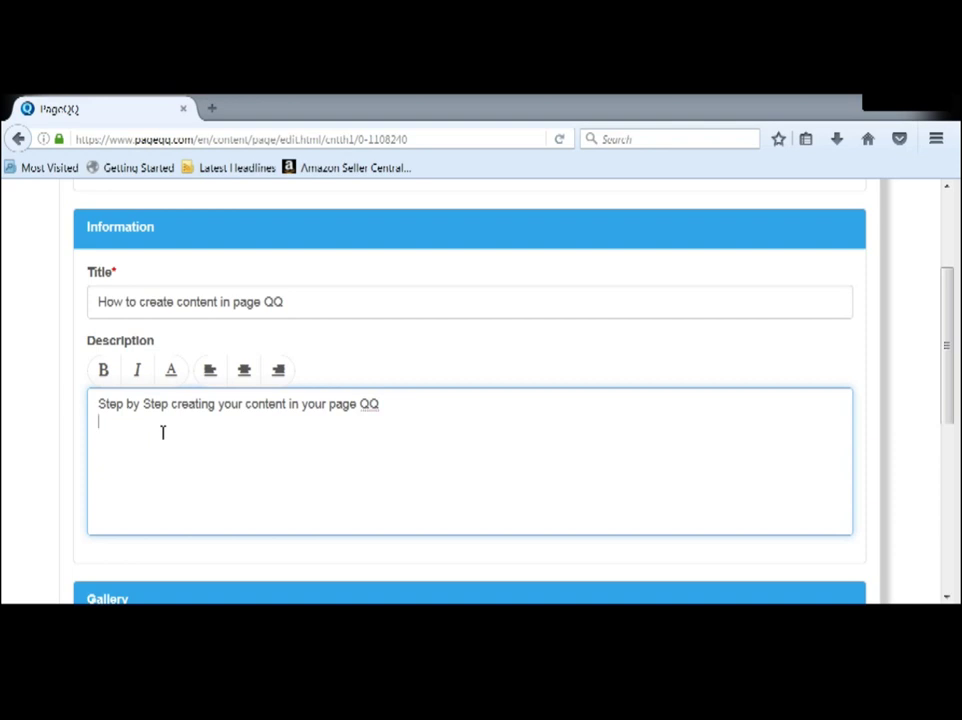
Step: List steps 1–3 (Click page under content, Click create icon, Fill In Title), bolding 'Title'
text(1. Click page under content )
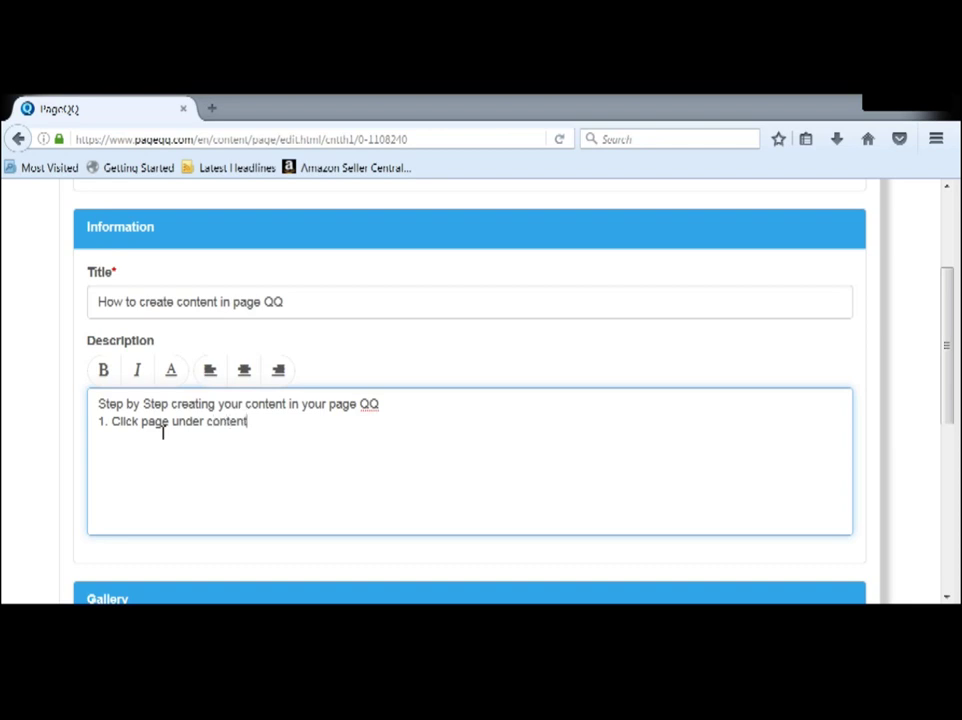
text(2 Click create icon)
key(Return)
text(3. cre==)
key(BackSpace)
key(BackSpace)
key(BackSpace)
key(BackSpace)
key(BackSpace)
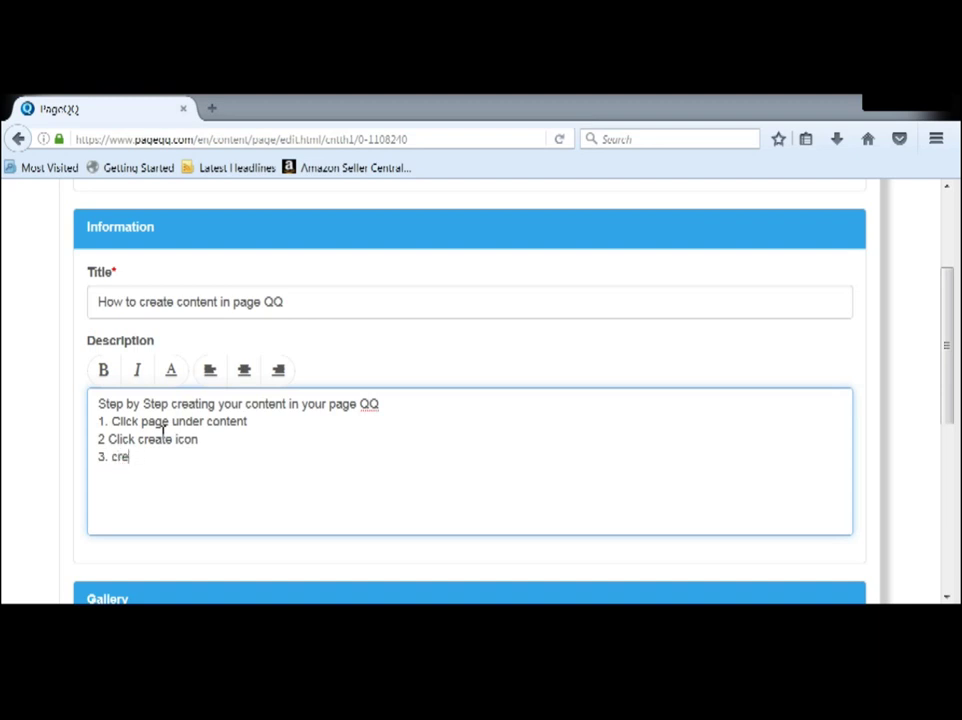
text(Fill In Title)
drag(145, 458, 165, 461)
click(105, 372)
click(183, 460)
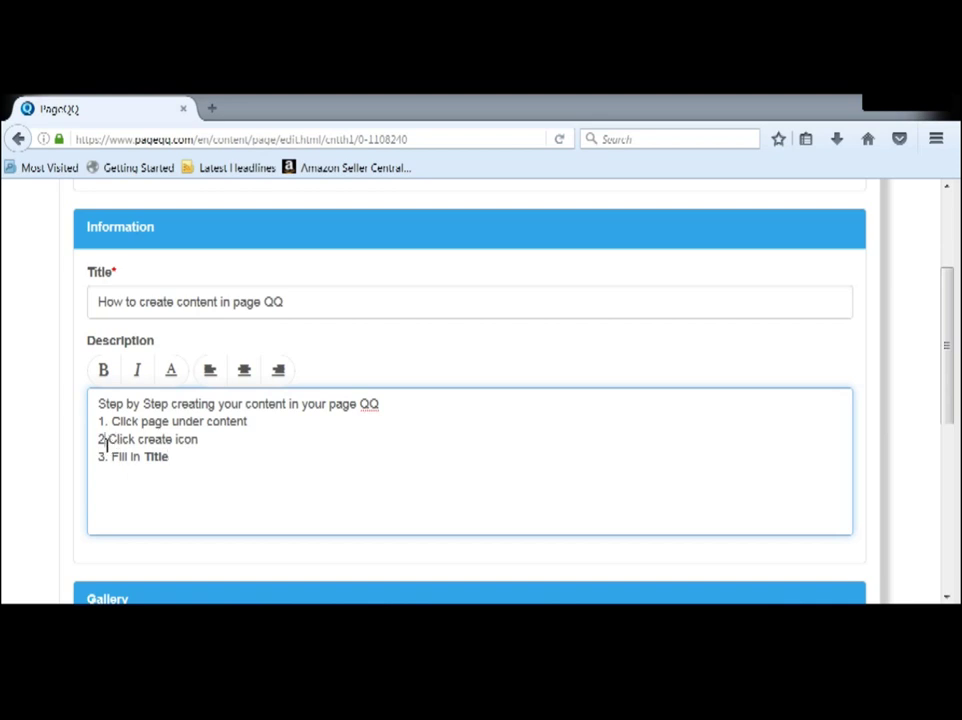
click(107, 441)
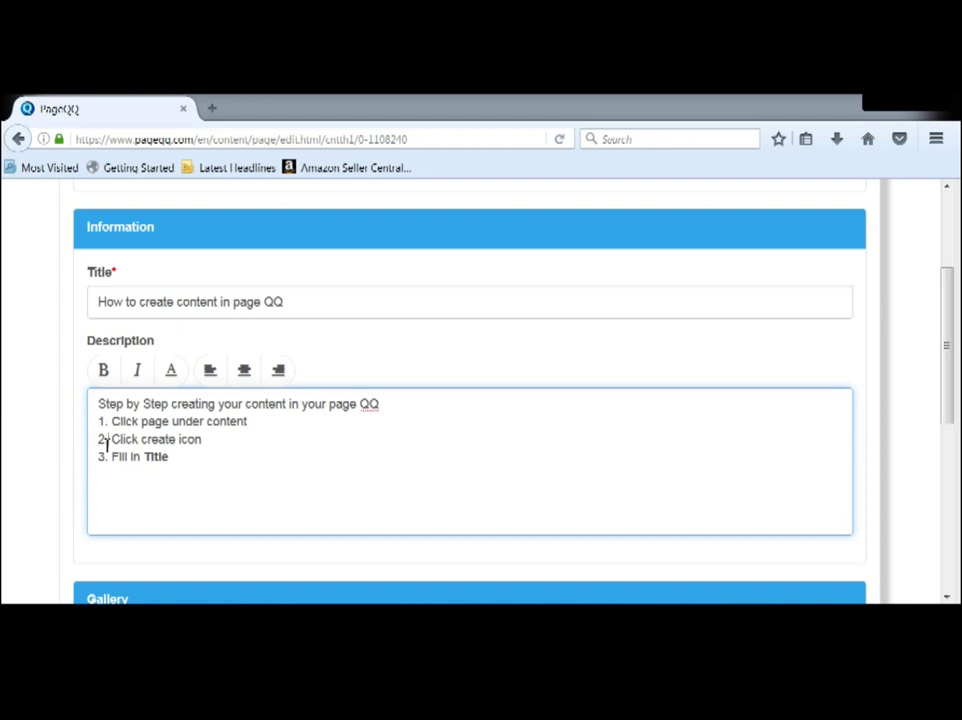
click(180, 470)
Step: Add step 4: 'Click confirm ( it will save)'
text(4. Click)
key(BackSpace)
key(BackSpace)
key(BackSpace)
key(BackSpace)
key(BackSpace)
key(BackSpace)
key(BackSpace)
key(BackSpace)
key(BackSpace)
text(4. Click confimr)
key(BackSpace)
key(BackSpace)
key(BackSpace)
text(rm)
text(( it will sa)
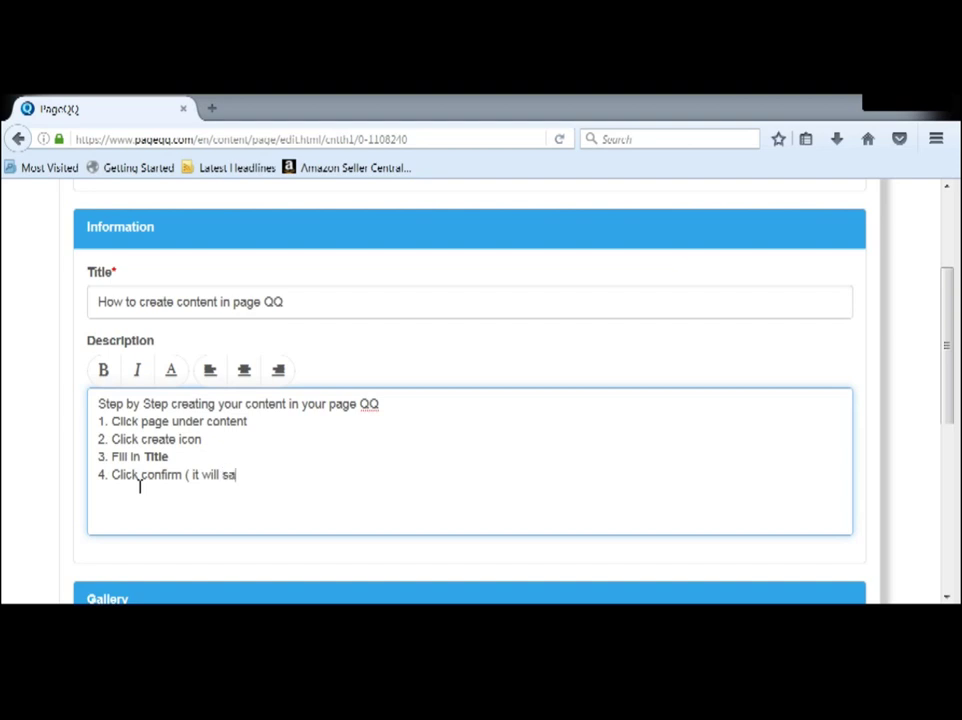
text(ve))
Step: Add step 5: 'Writing the story you would like to tell or sha... bla bla bla'
key(Return)
text(5.)
text(Writing the story you )
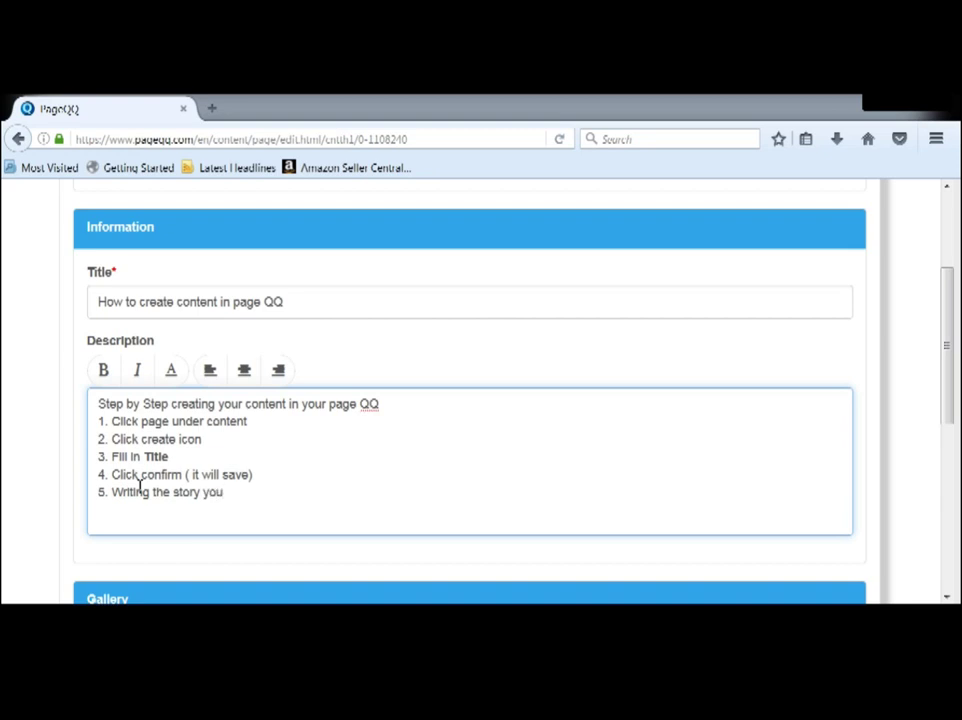
text(would like to tell)
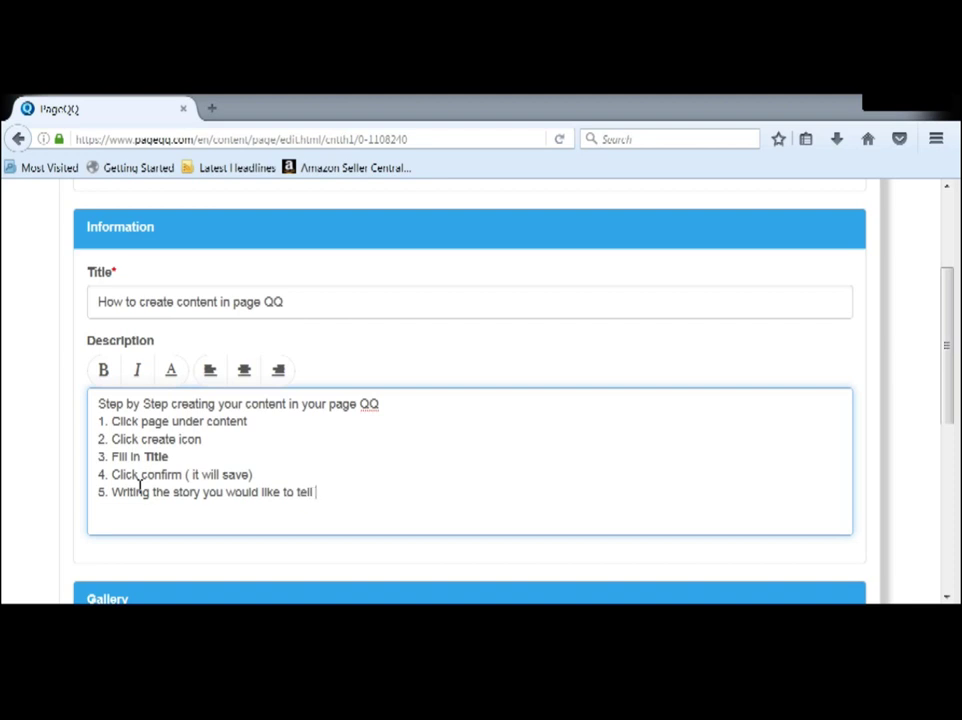
text( ... bla bla bla)
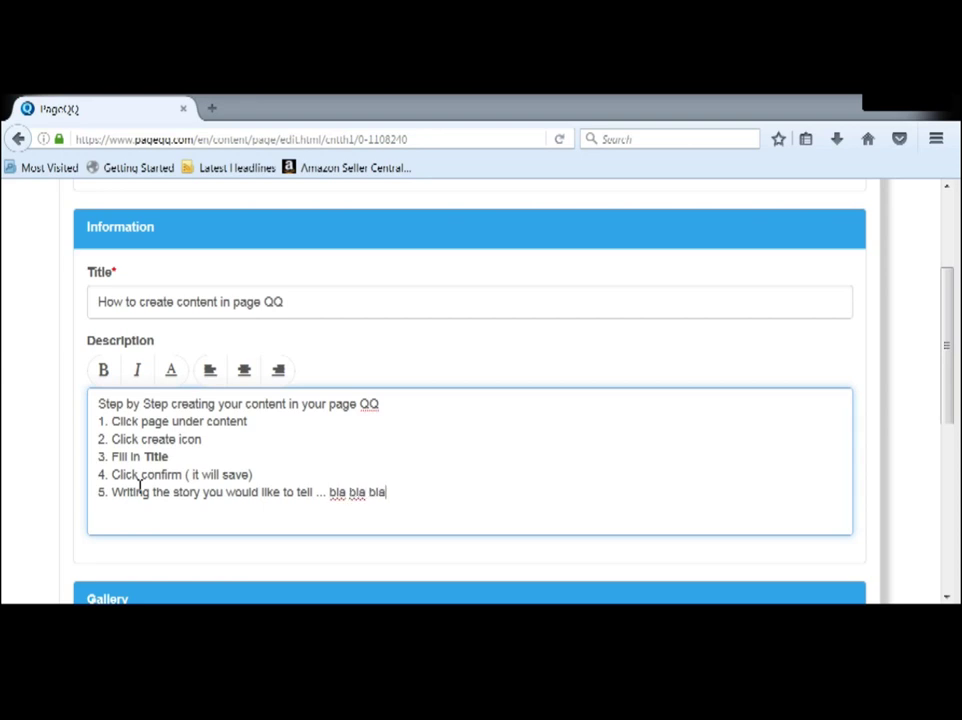
click(317, 494)
text(or )
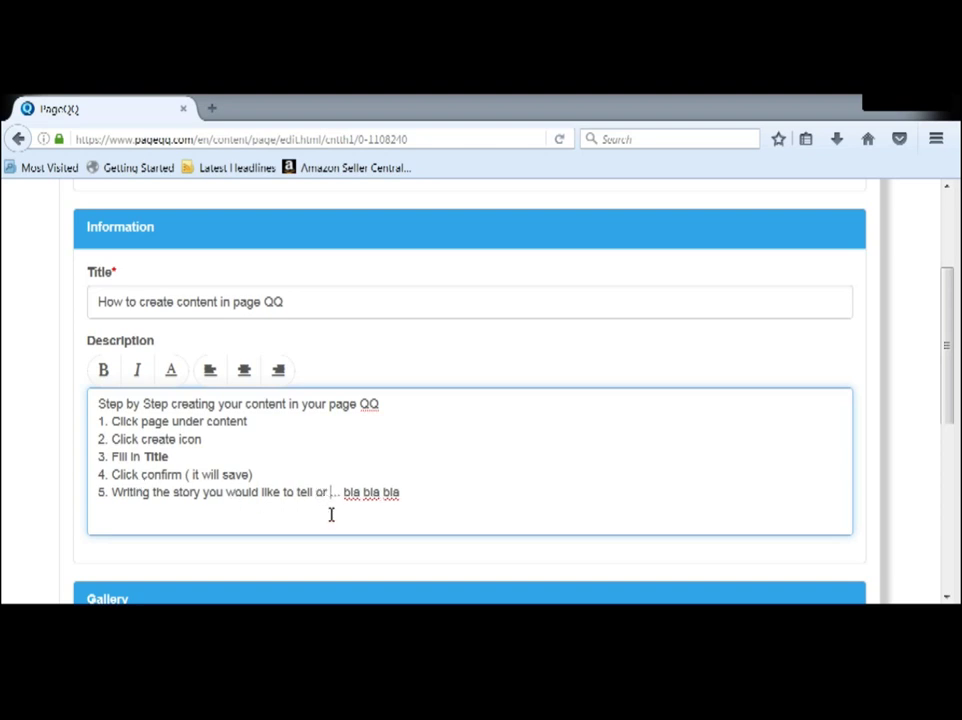
text(share)
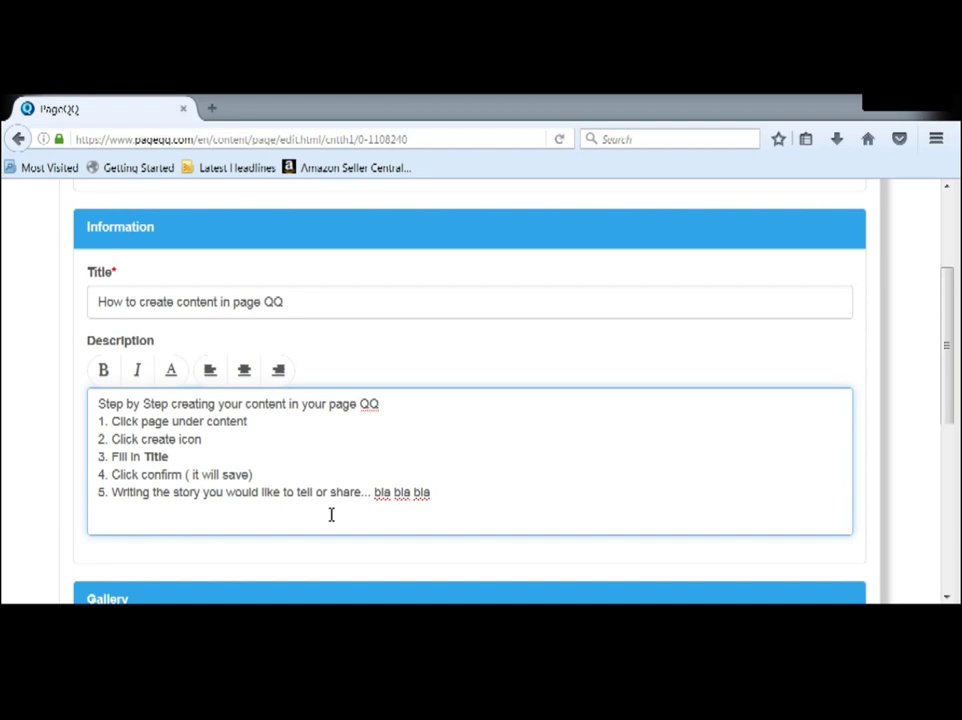
click(452, 497)
Step: Add step 6: 'Add the picture'
key(Return)
text(6.)
text(find the)
key(BackSpace)
key(BackSpace)
key(BackSpace)
key(BackSpace)
key(BackSpace)
key(BackSpace)
key(BackSpace)
key(BackSpace)
text(Add the picture)
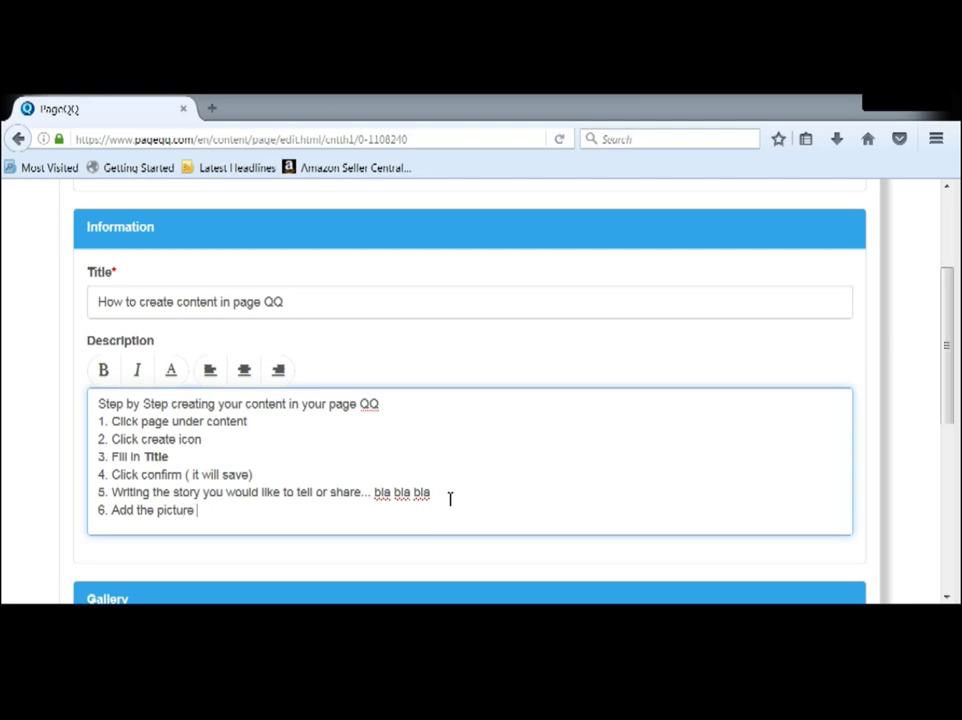
Step: Upload the pink flower image file into the page's Gallery
scroll(449, 500, down, 1)
scroll(449, 500, down, 3)
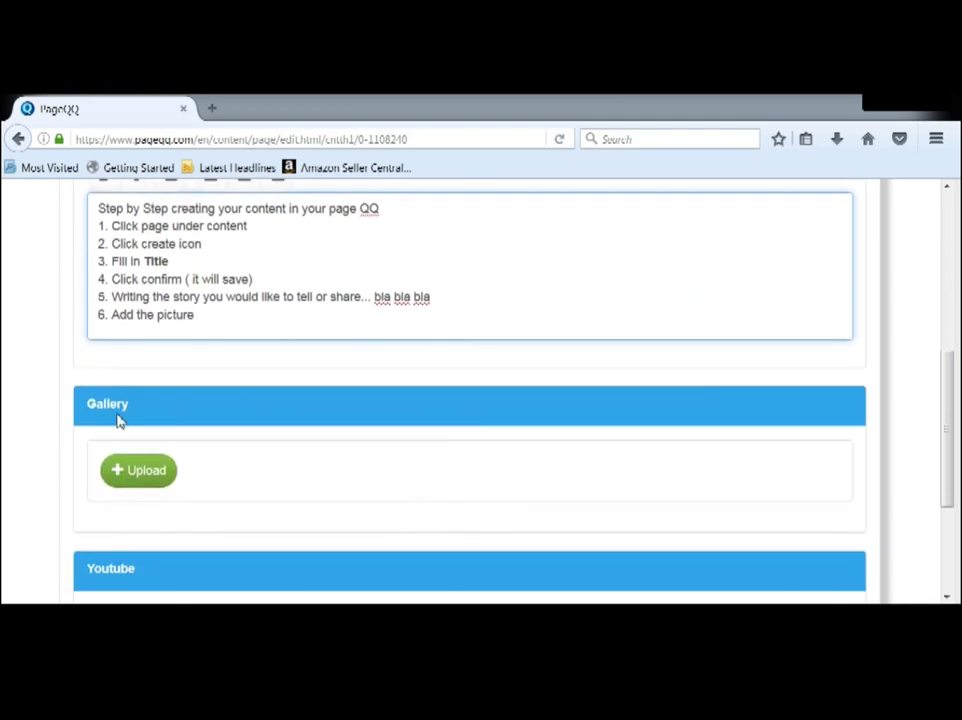
scroll(124, 430, down, 2)
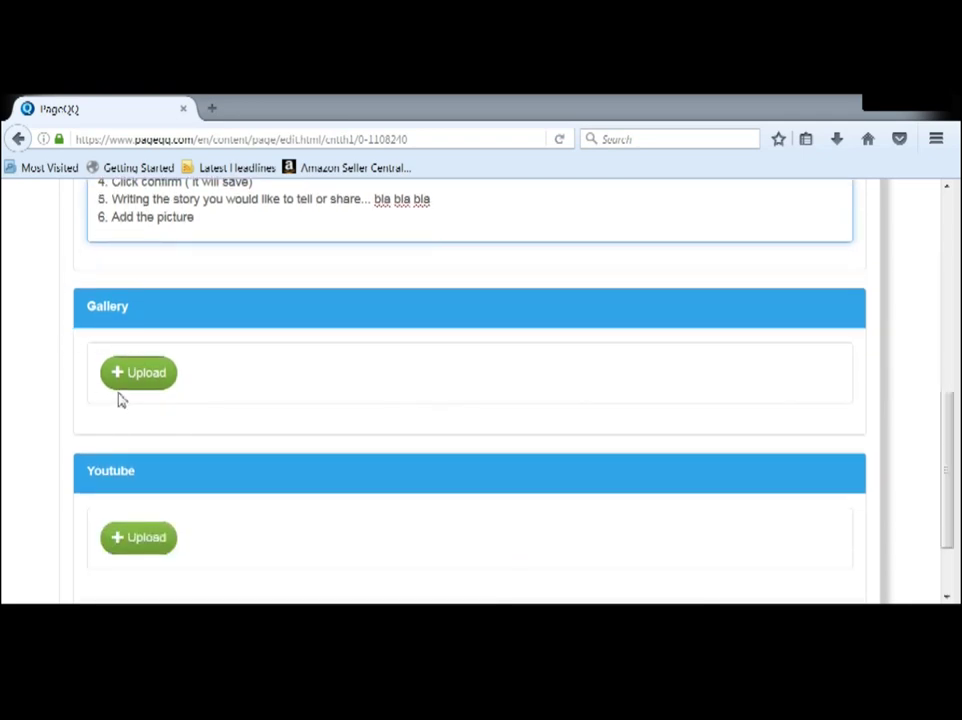
click(122, 376)
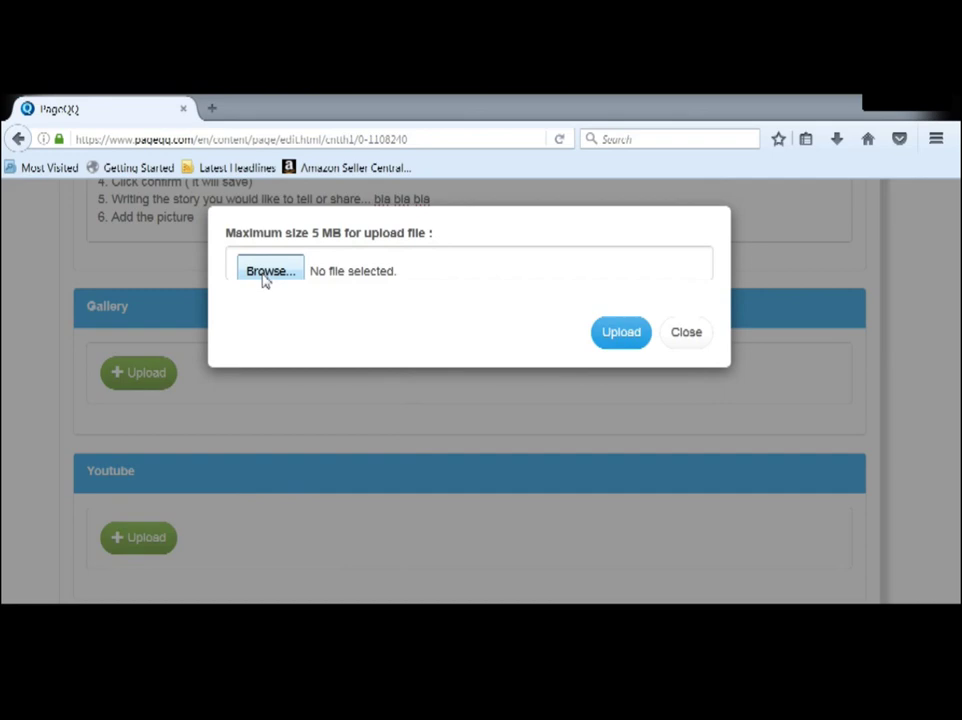
click(264, 272)
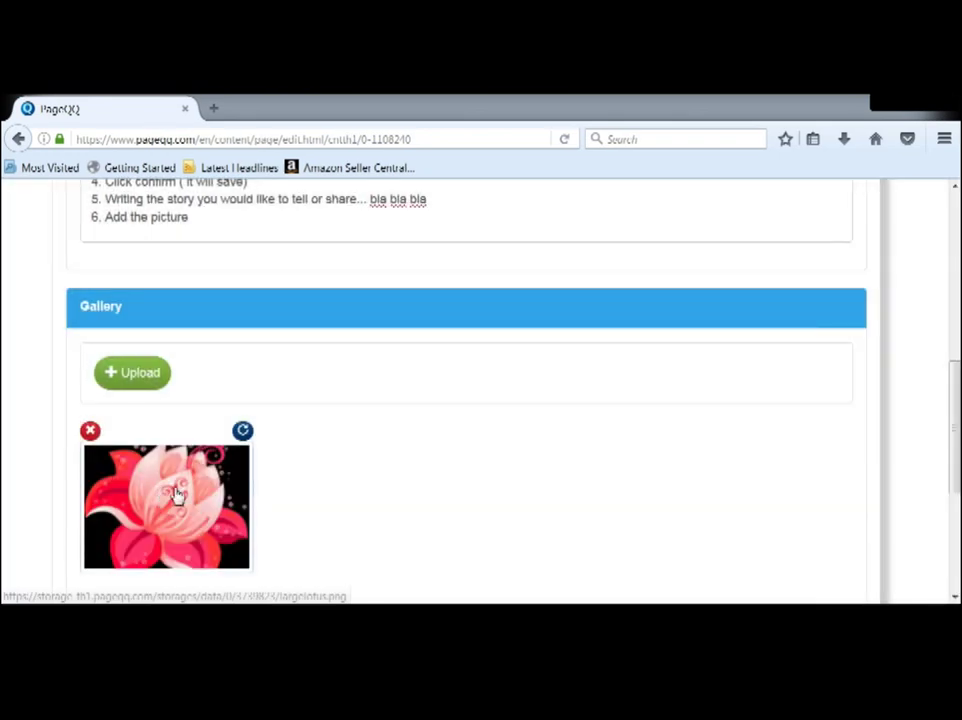
scroll(303, 493, down, 4)
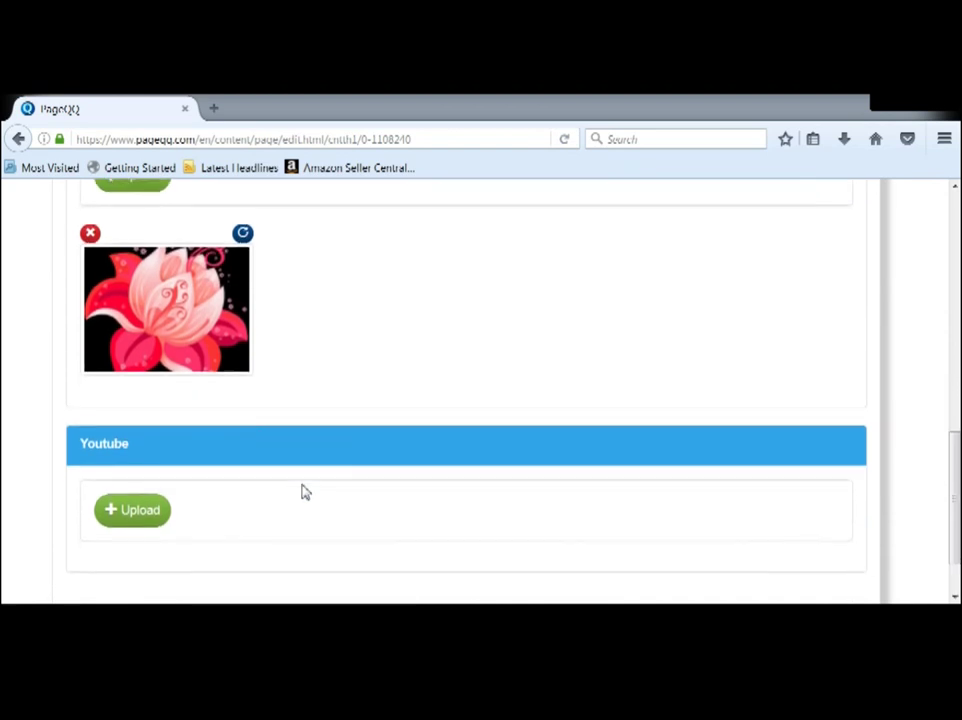
scroll(303, 492, down, 2)
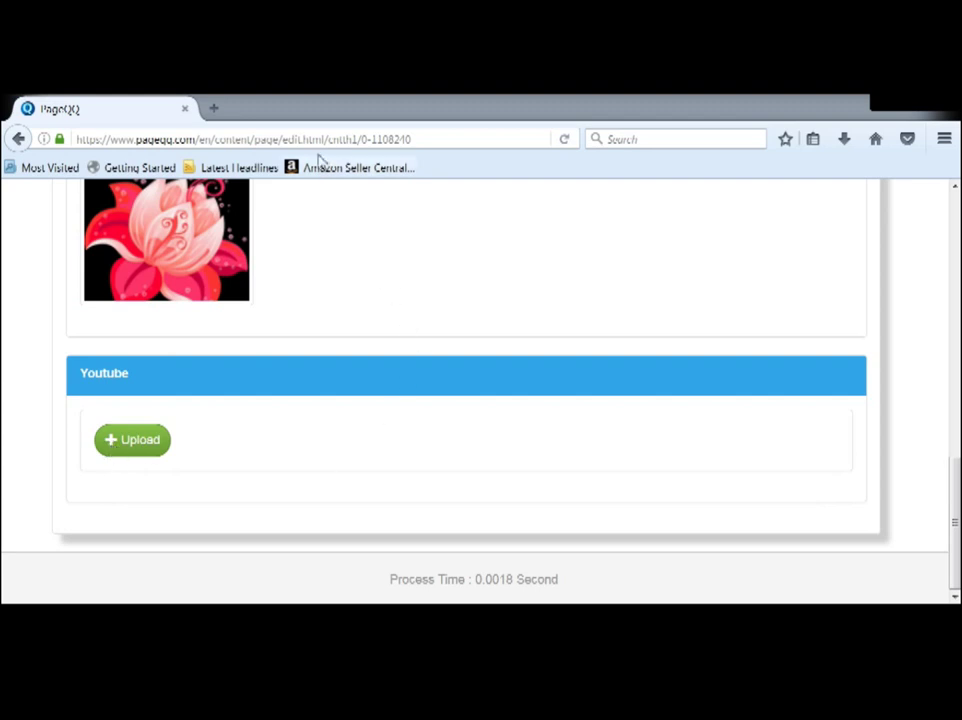
Step: Load YouTube in a new browser tab
click(214, 109)
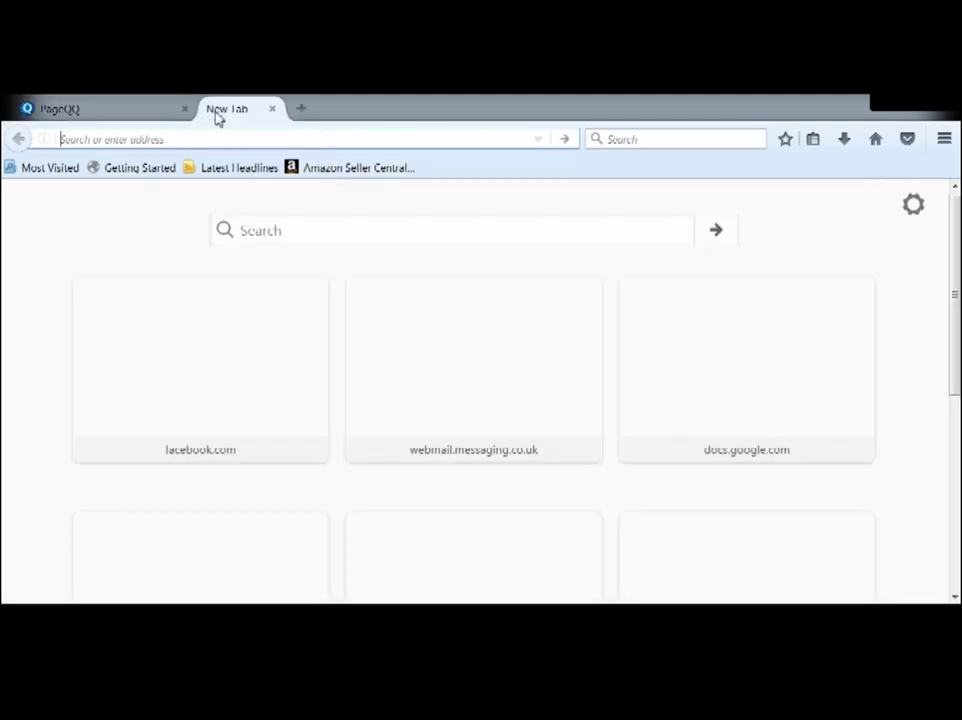
text(youtube.com/)
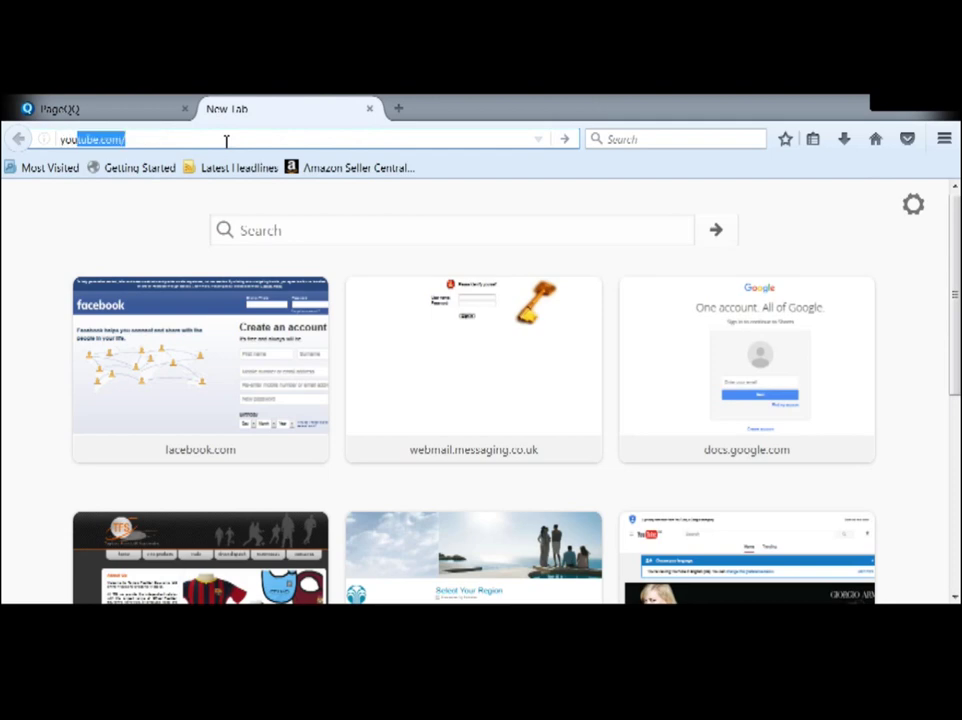
key(Return)
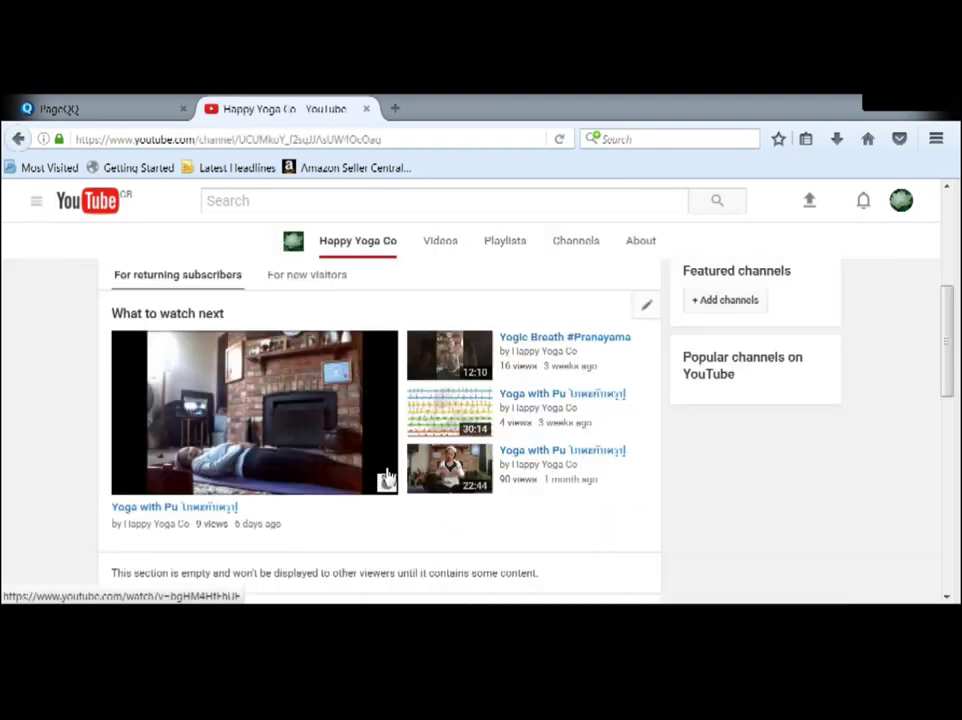
scroll(386, 472, down, 3)
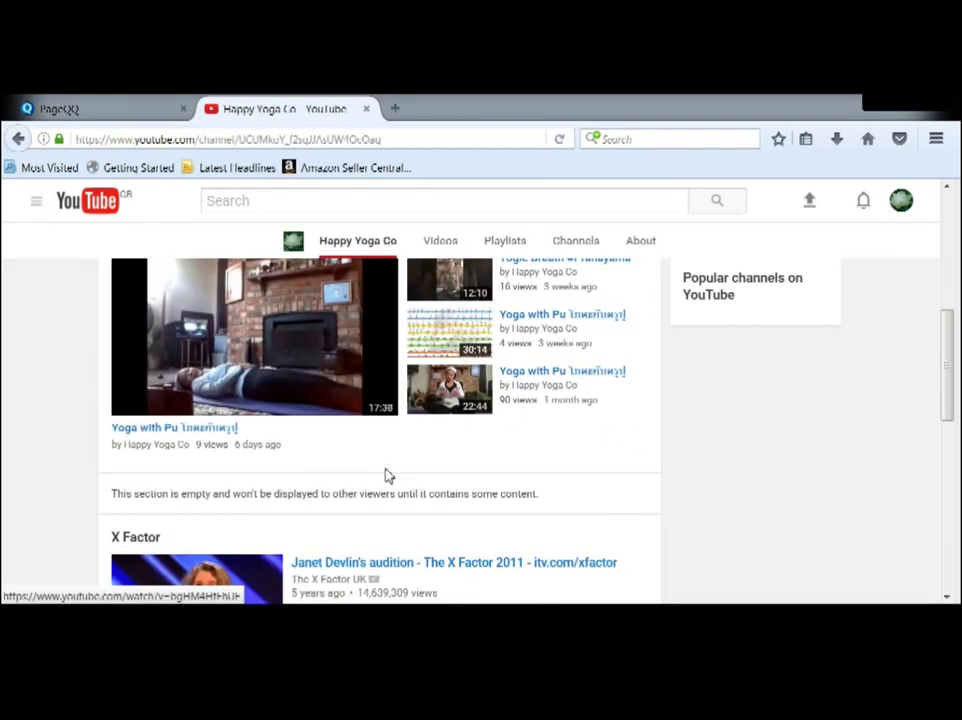
scroll(389, 477, up, 3)
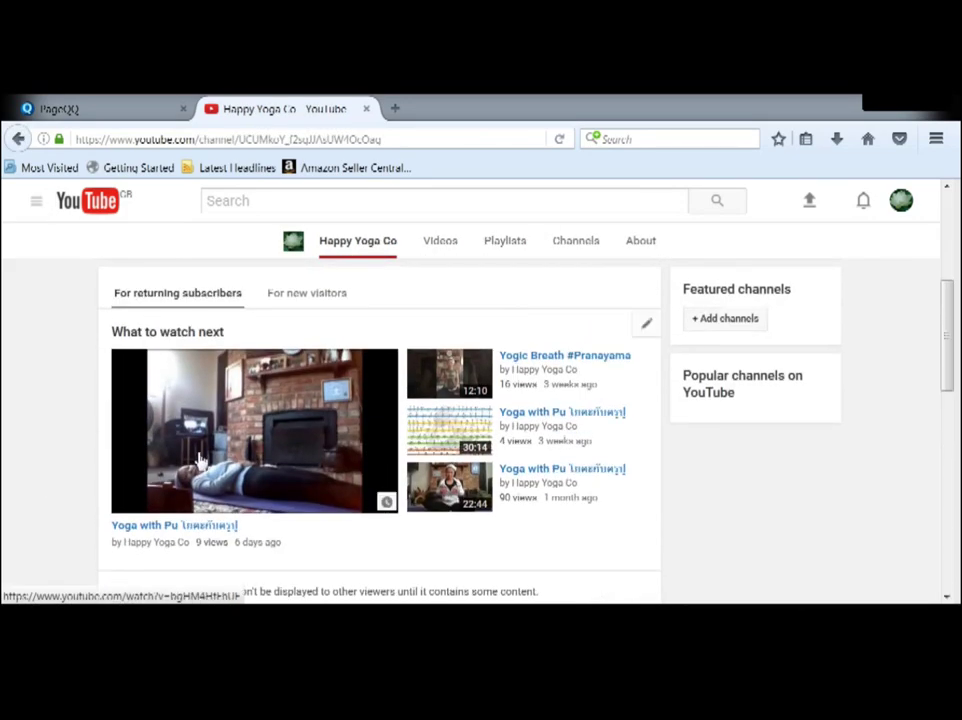
Step: Get the share link of the Yoga with Pu video and go back to the PageQQ tab
click(205, 530)
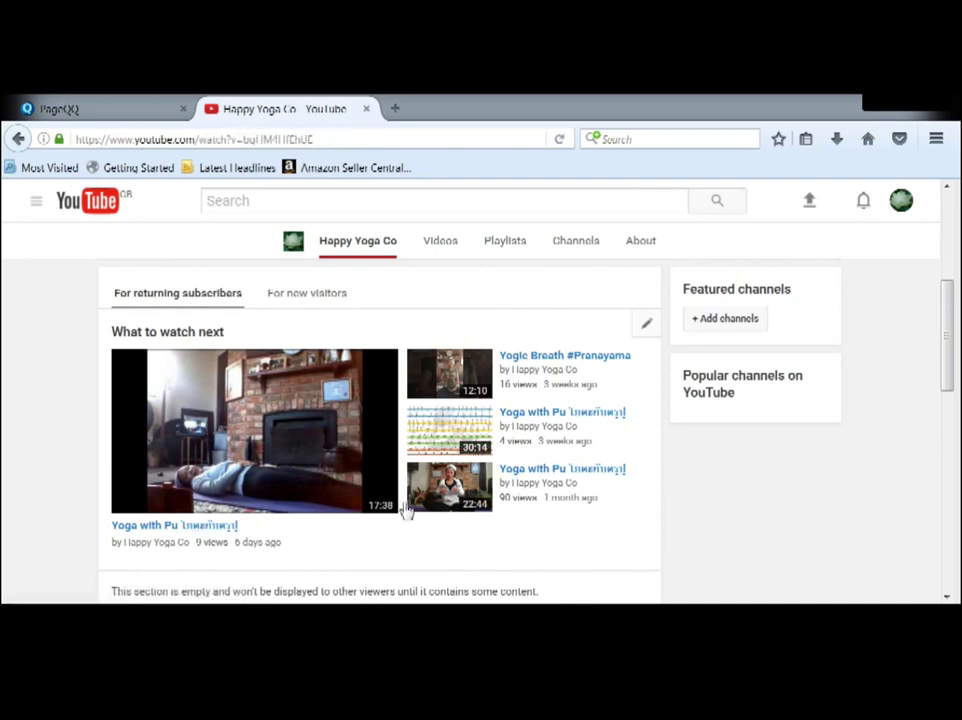
scroll(452, 460, down, 3)
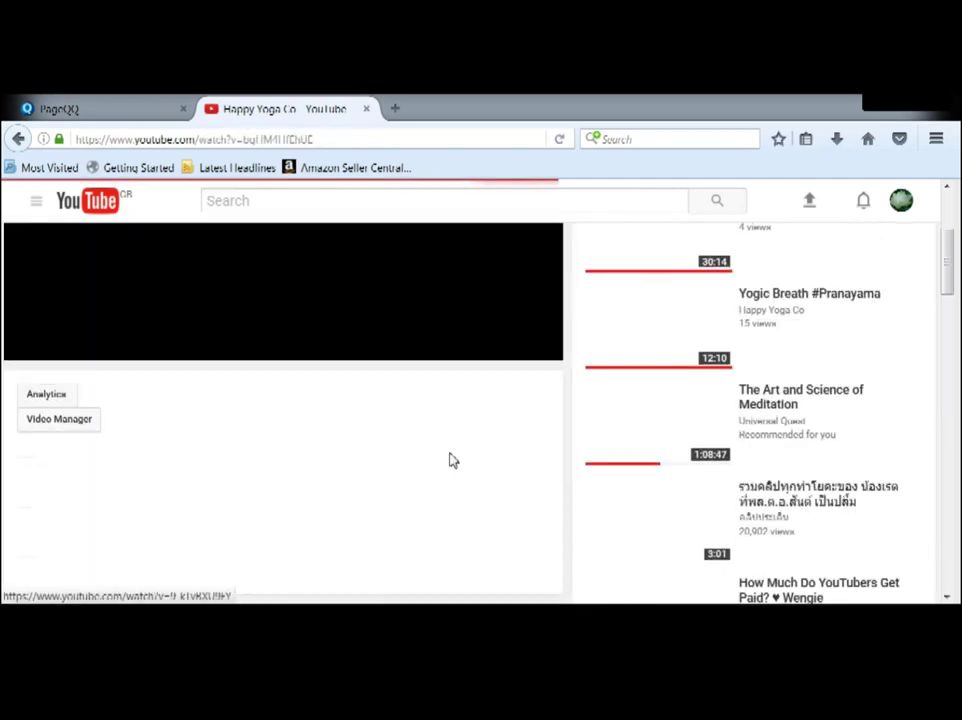
scroll(452, 460, down, 2)
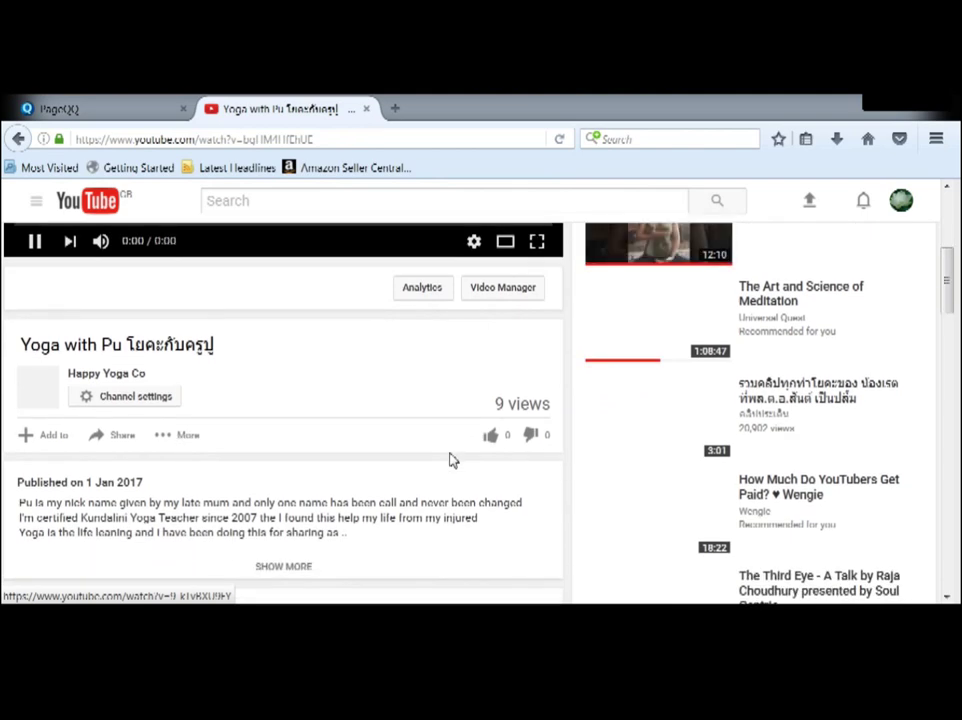
scroll(452, 460, up, 5)
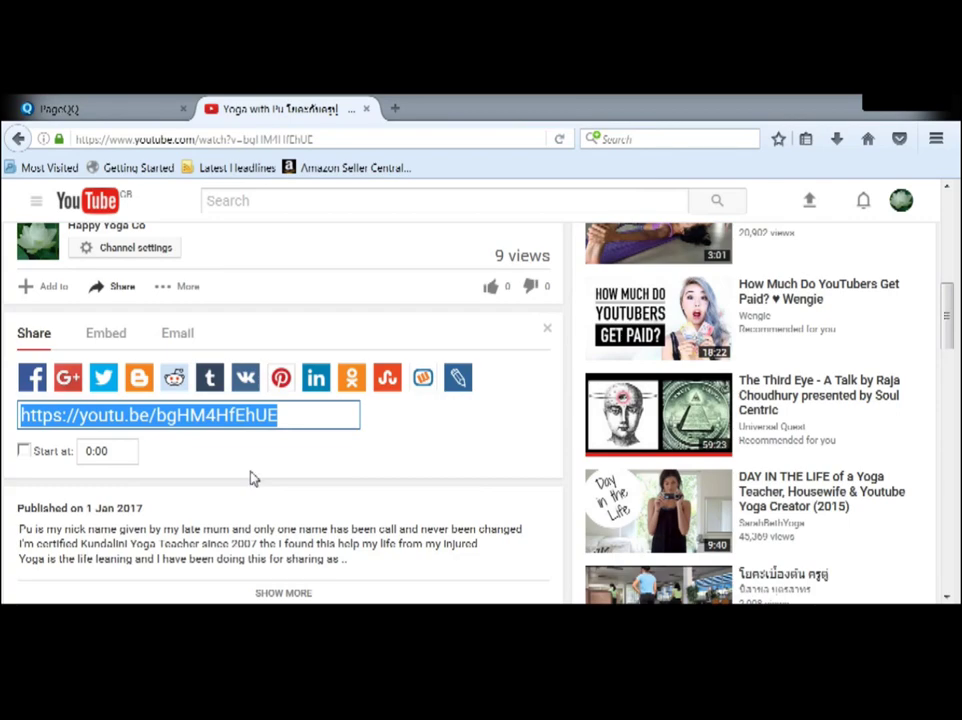
click(101, 108)
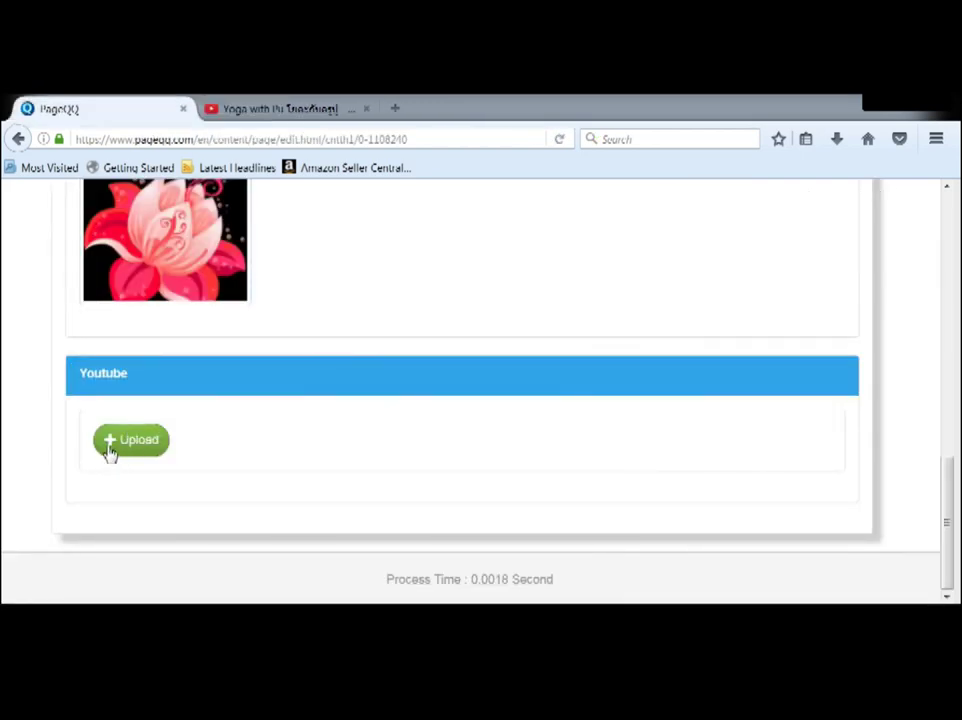
Step: Paste the Yoga with Pu share link under Youtube, preview it, and add it to the page
click(112, 448)
click(267, 282)
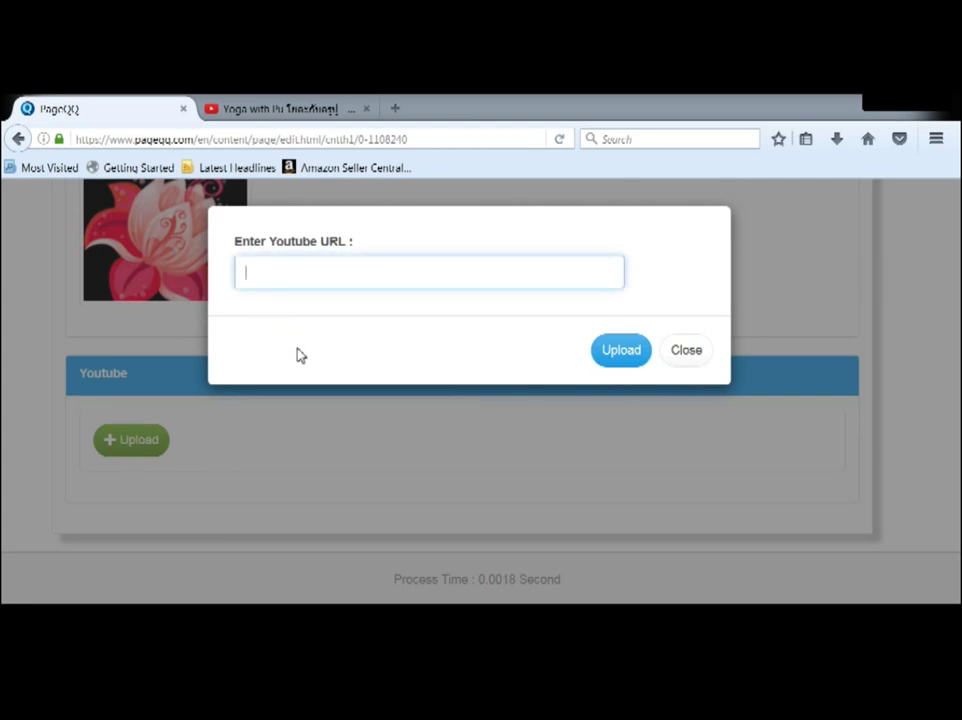
text(https://youtu.be/bgHM4HfEhUE)
click(621, 349)
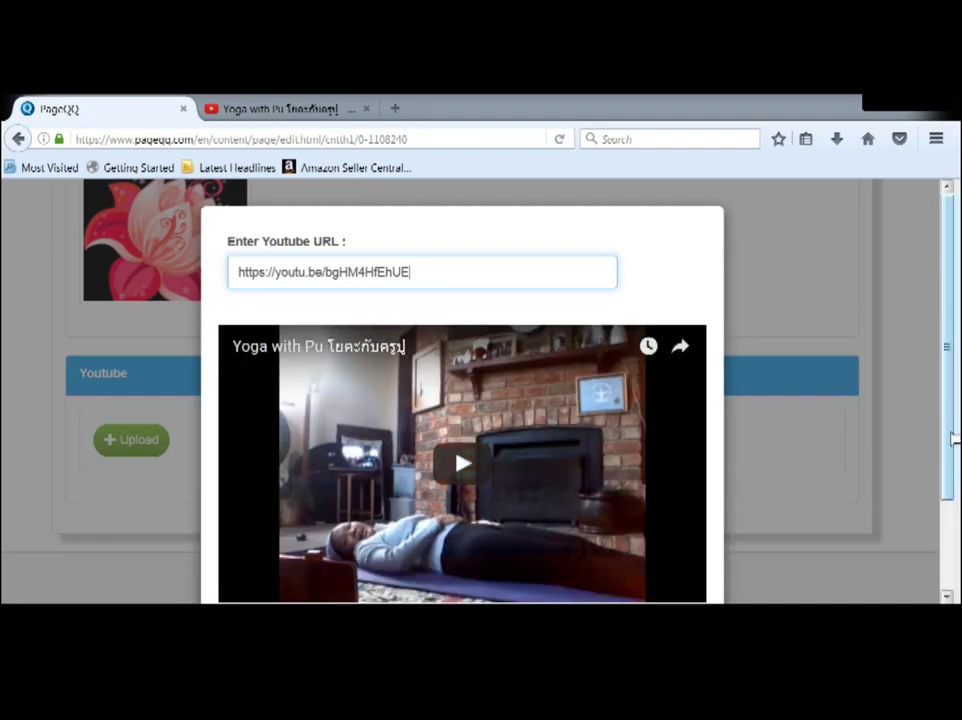
scroll(785, 432, down, 2)
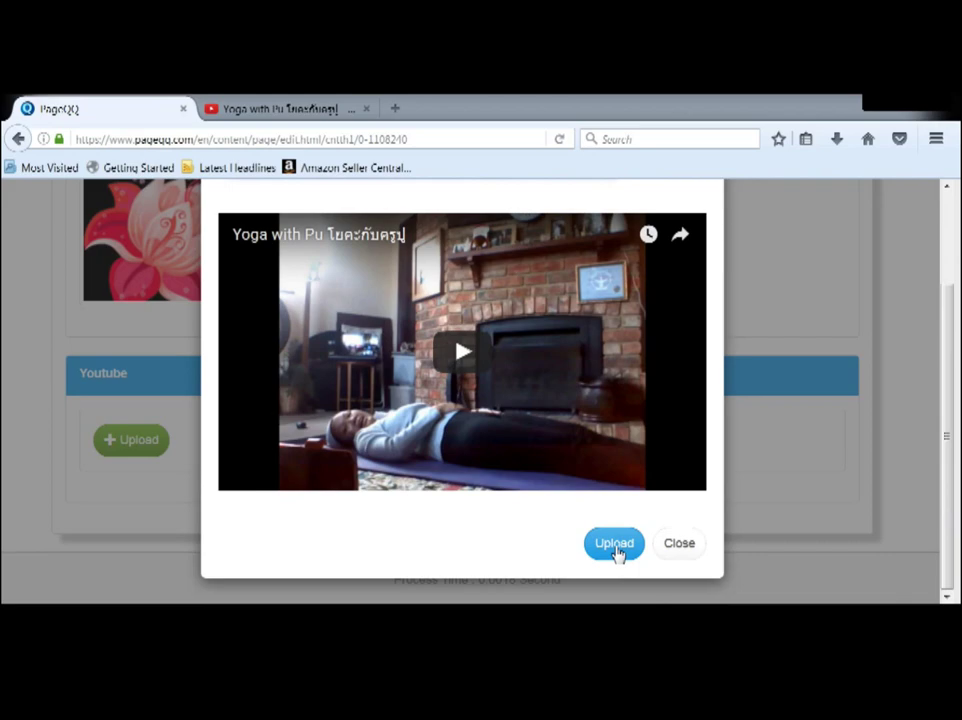
click(615, 553)
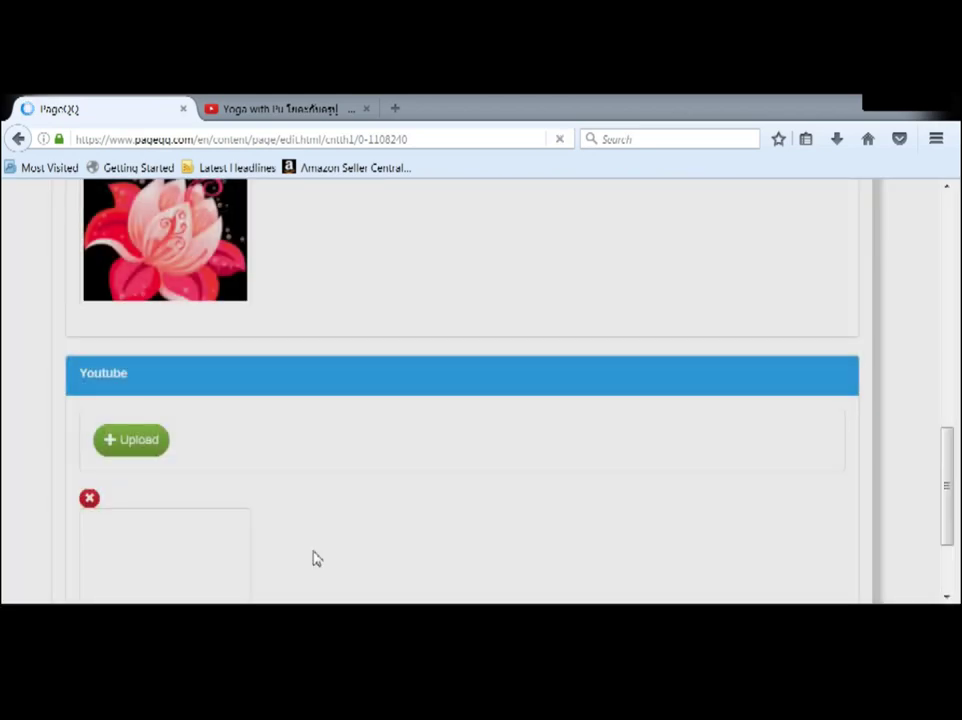
scroll(322, 516, down, 1)
scroll(322, 516, up, 3)
scroll(322, 516, down, 1)
scroll(322, 516, up, 5)
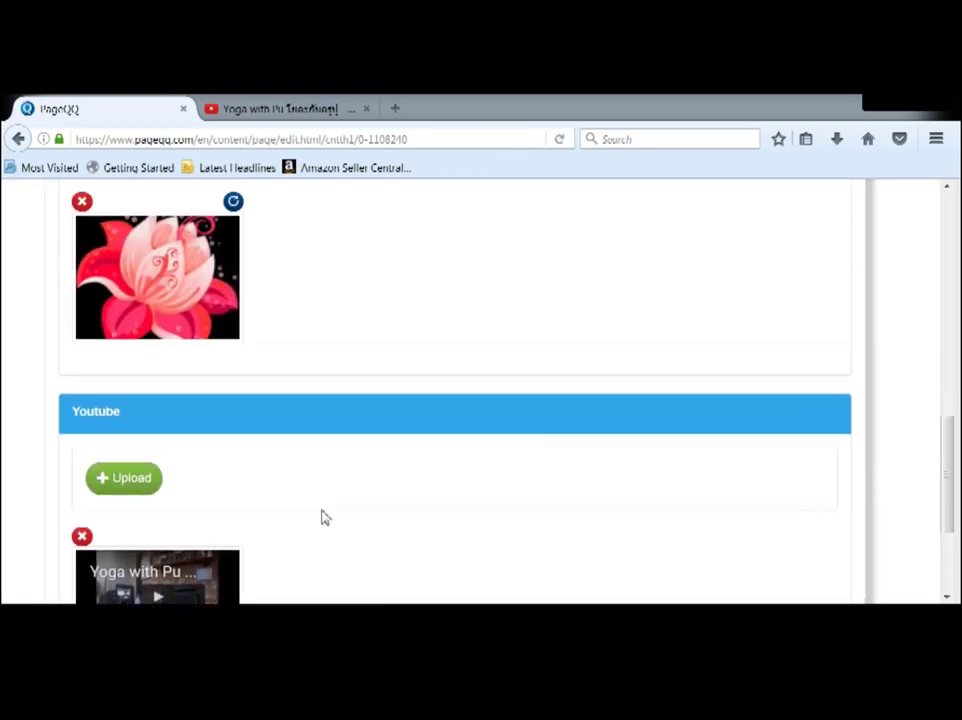
scroll(322, 516, up, 3)
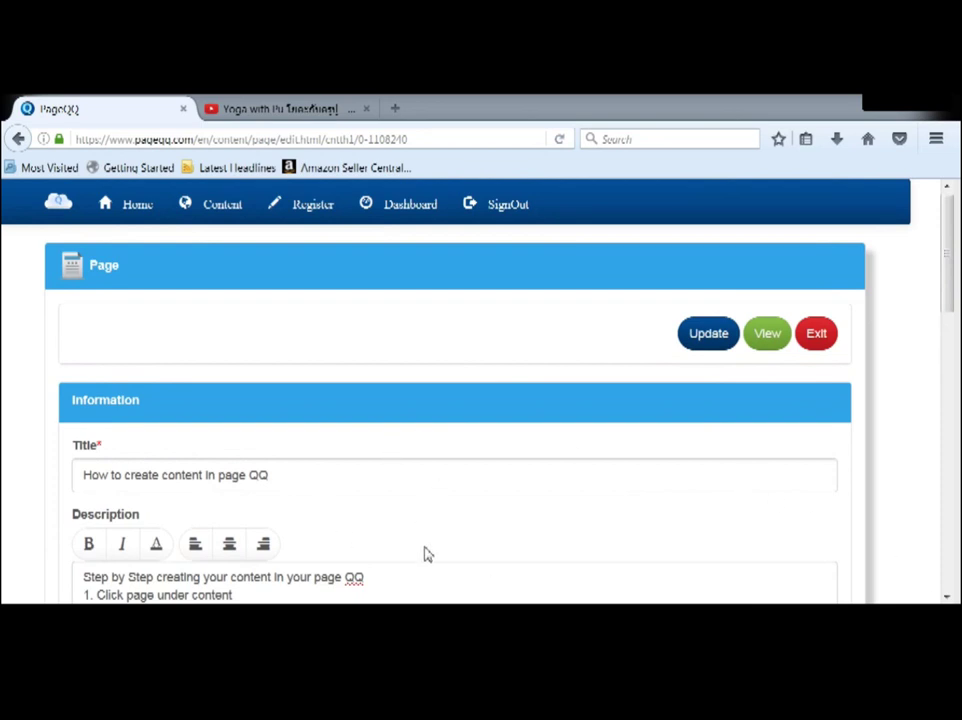
Step: Save the page with Update, dismiss 'Update successfully', and recheck the gallery image
click(712, 338)
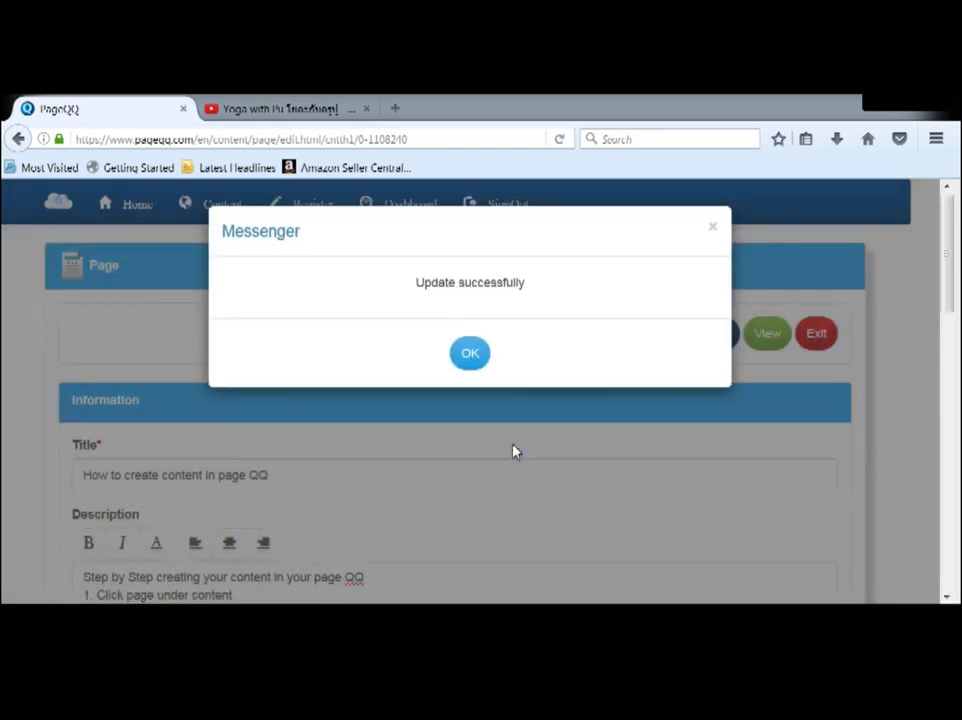
click(458, 434)
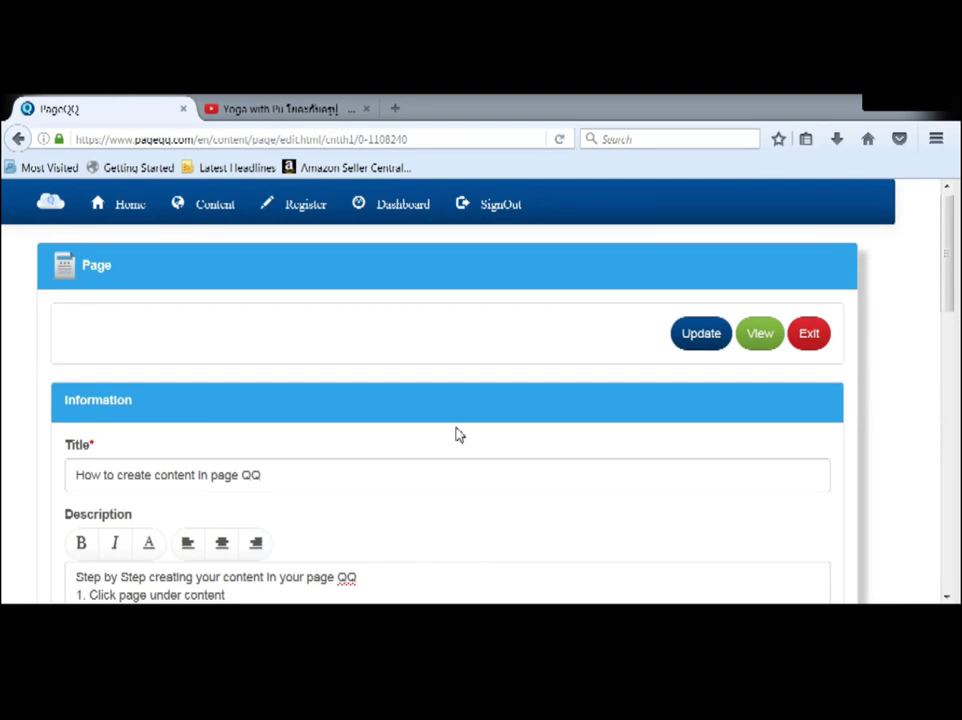
scroll(458, 434, down, 6)
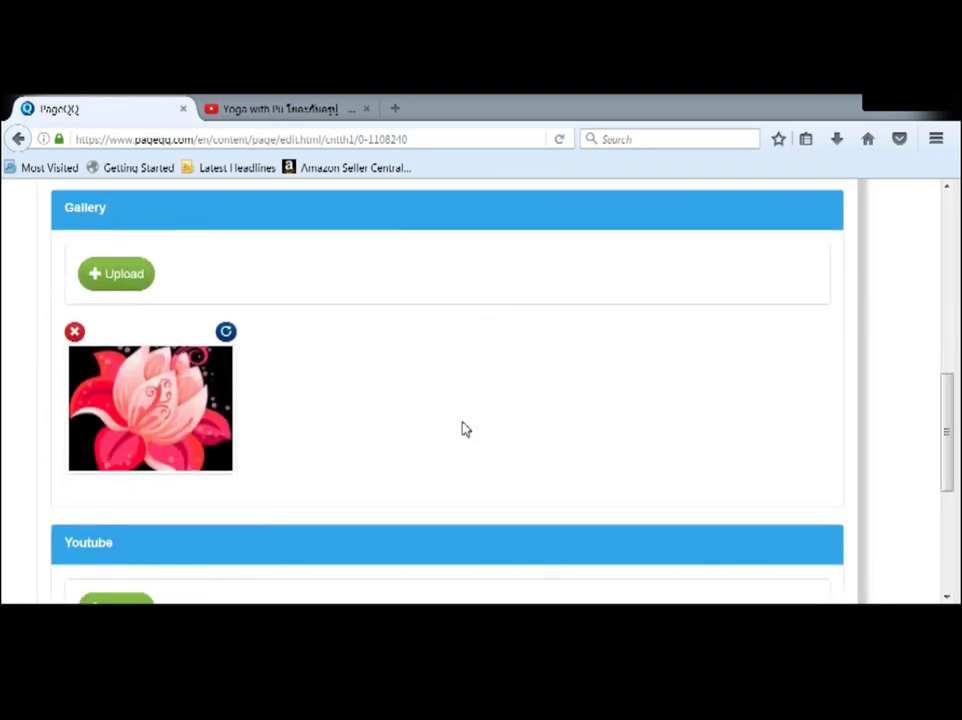
scroll(462, 429, up, 10)
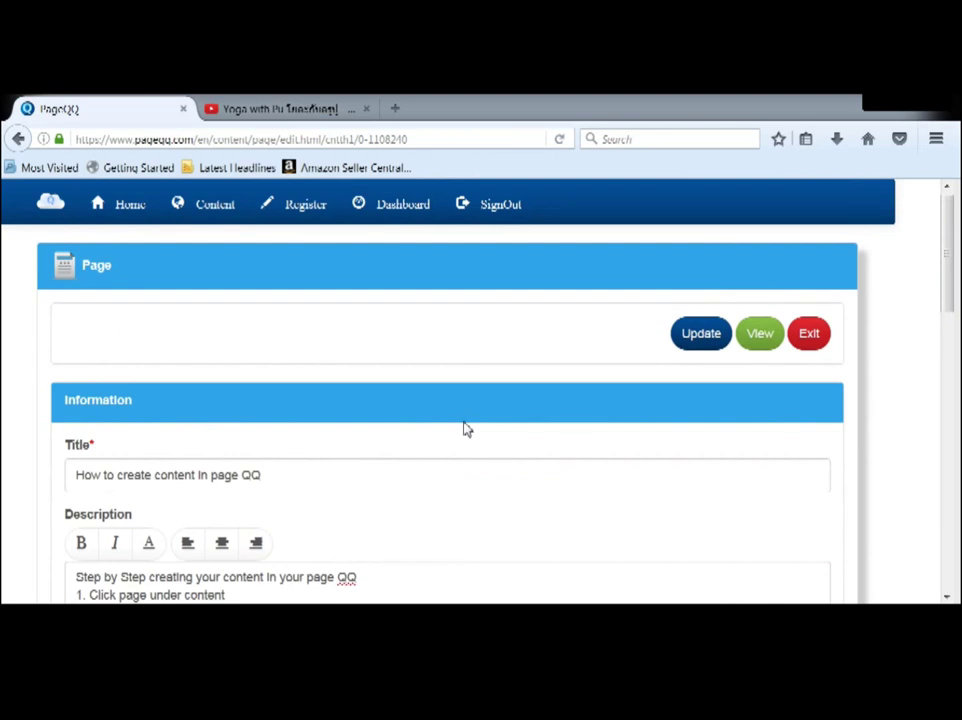
Step: Open the public view of 'How to create content in page QQ' and scroll through it
click(757, 337)
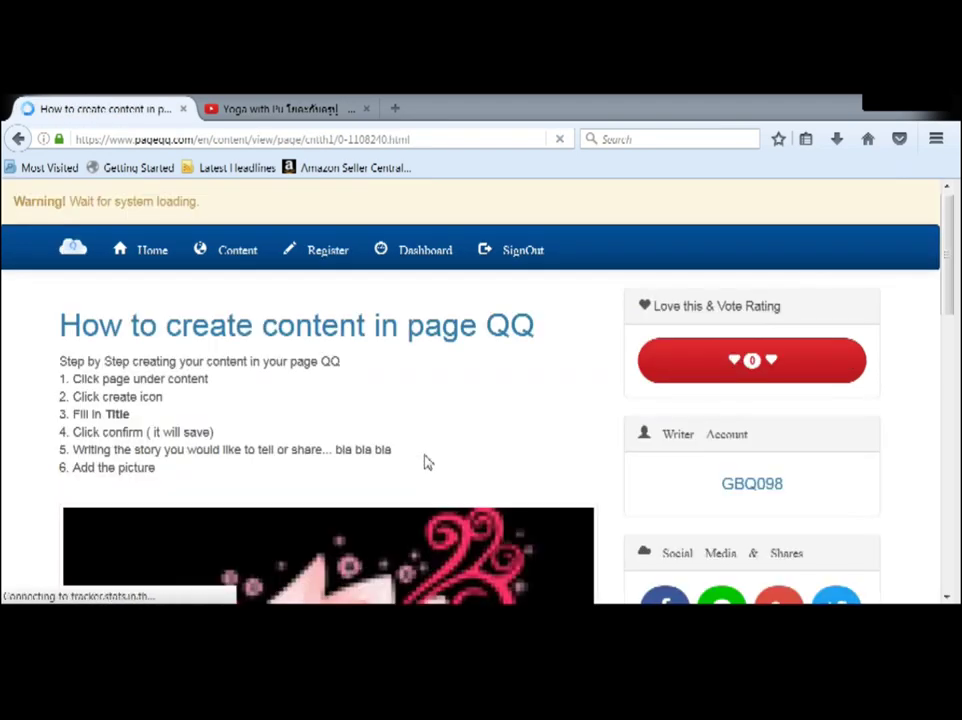
scroll(425, 462, down, 4)
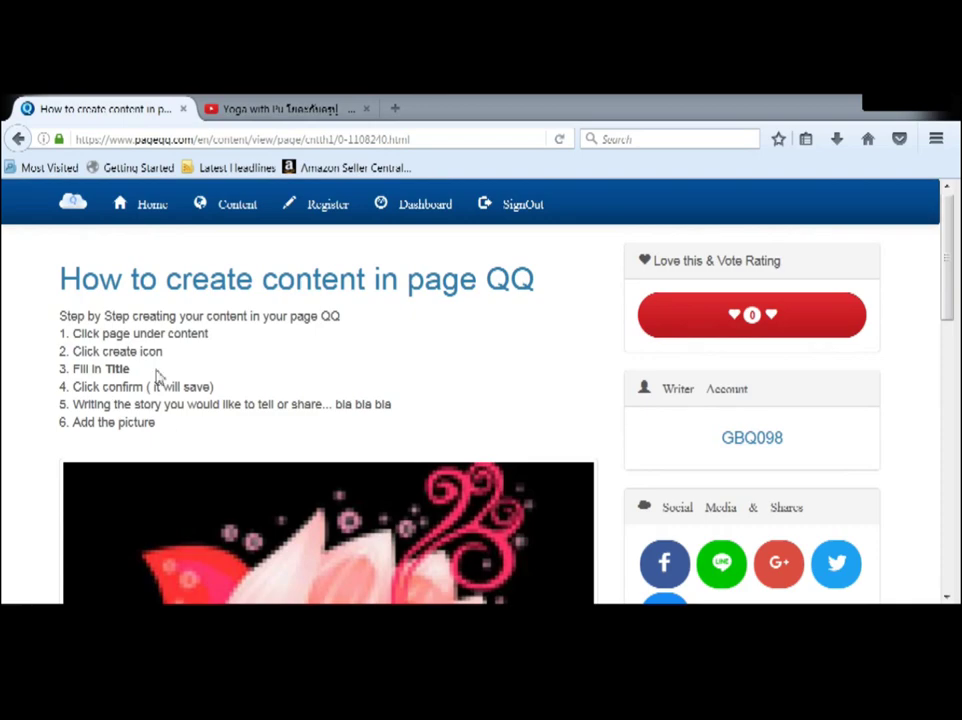
scroll(217, 434, down, 3)
scroll(217, 434, up, 3)
Step: Cast a Love vote so the rating reads 1, then browse steps 4–6 and the flower image
click(748, 320)
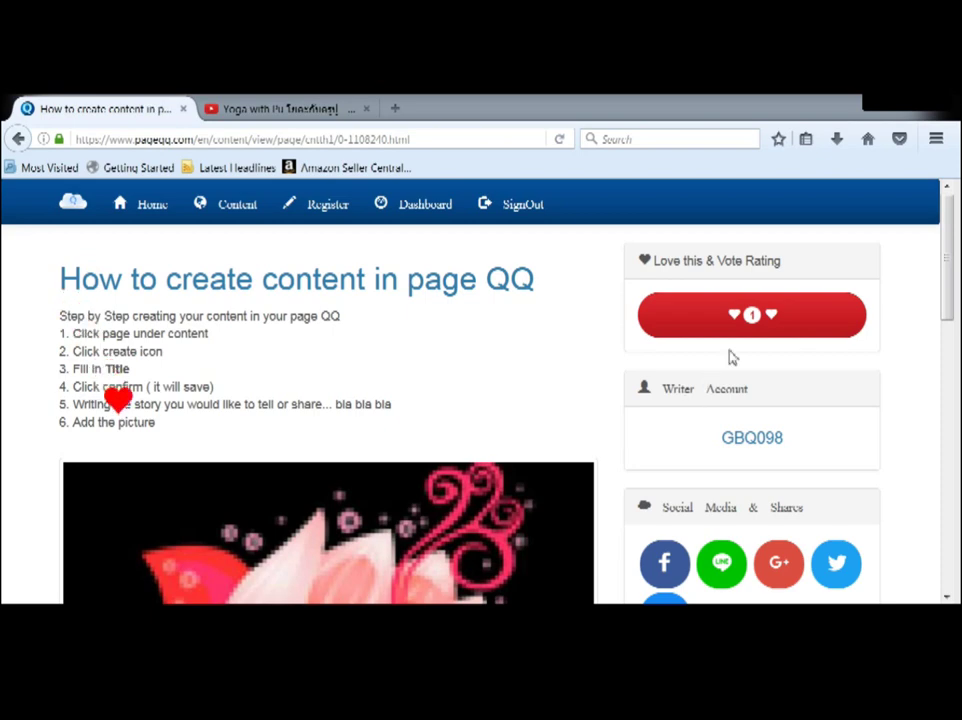
scroll(422, 470, down, 3)
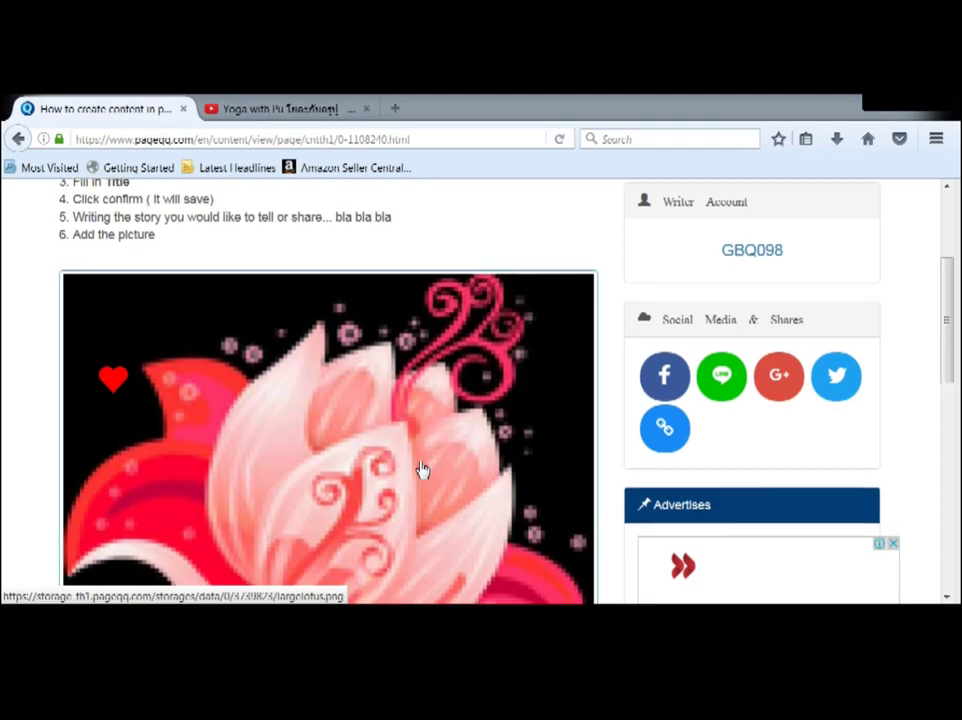
scroll(422, 470, up, 1)
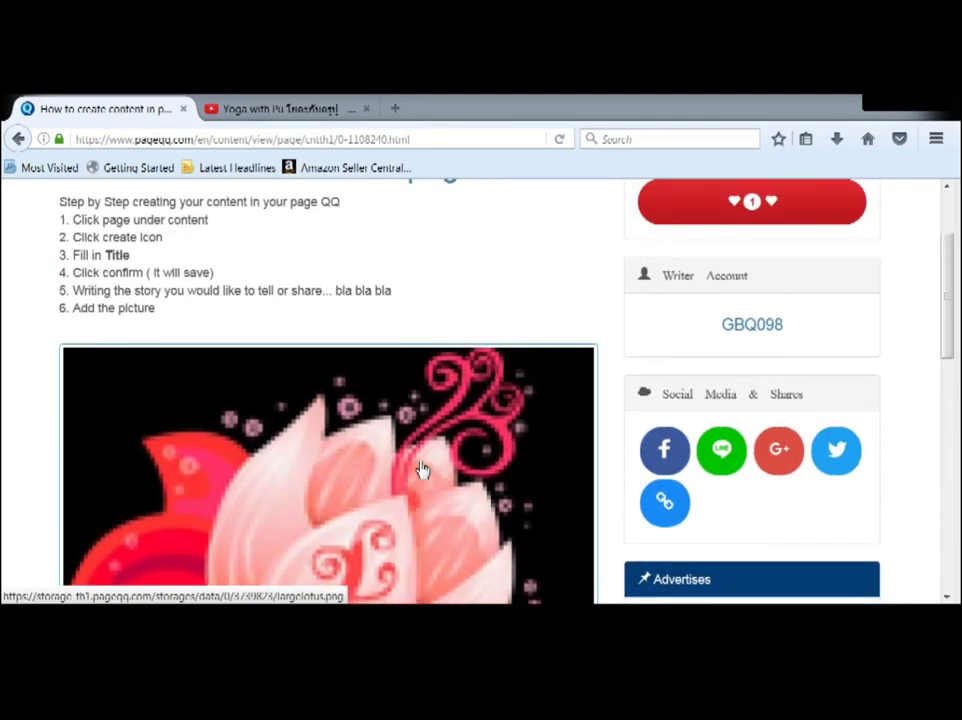
scroll(422, 470, up, 2)
scroll(422, 470, down, 3)
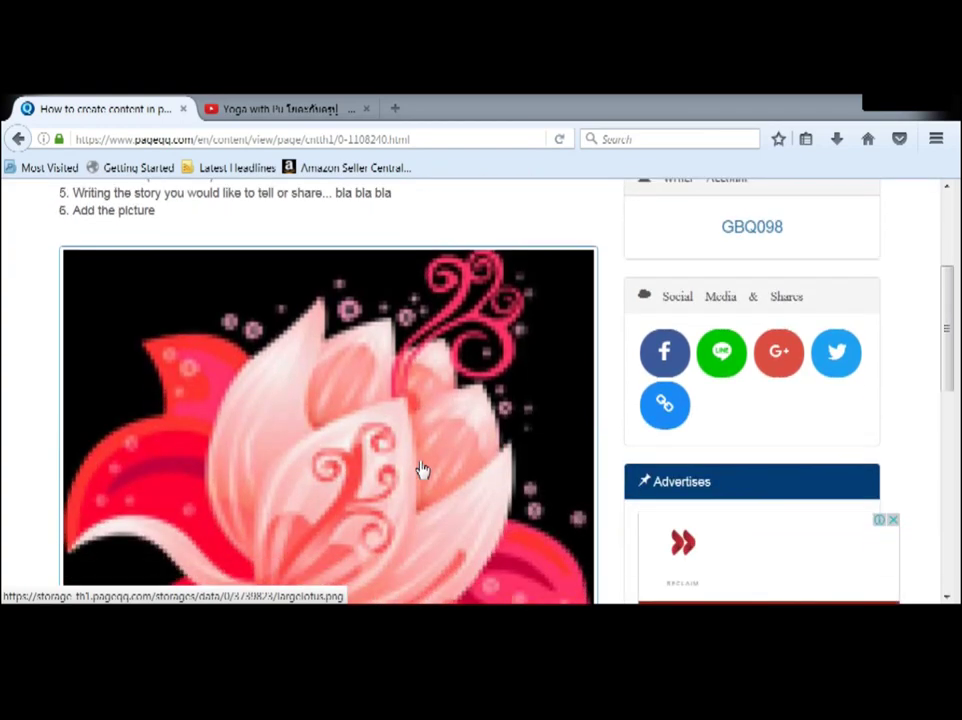
scroll(422, 470, down, 3)
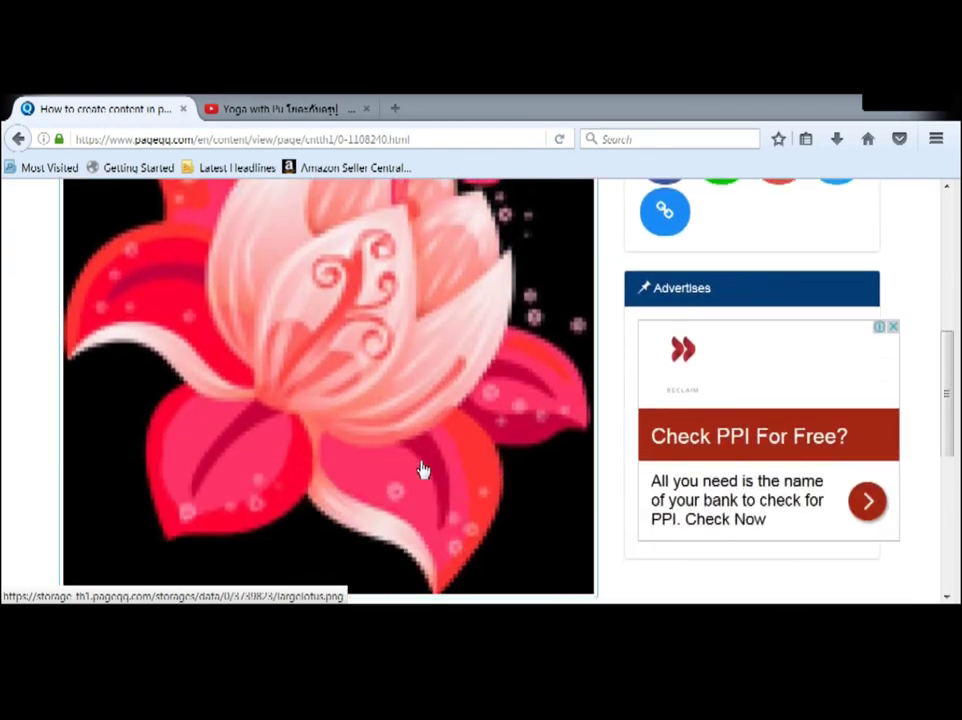
scroll(422, 470, up, 6)
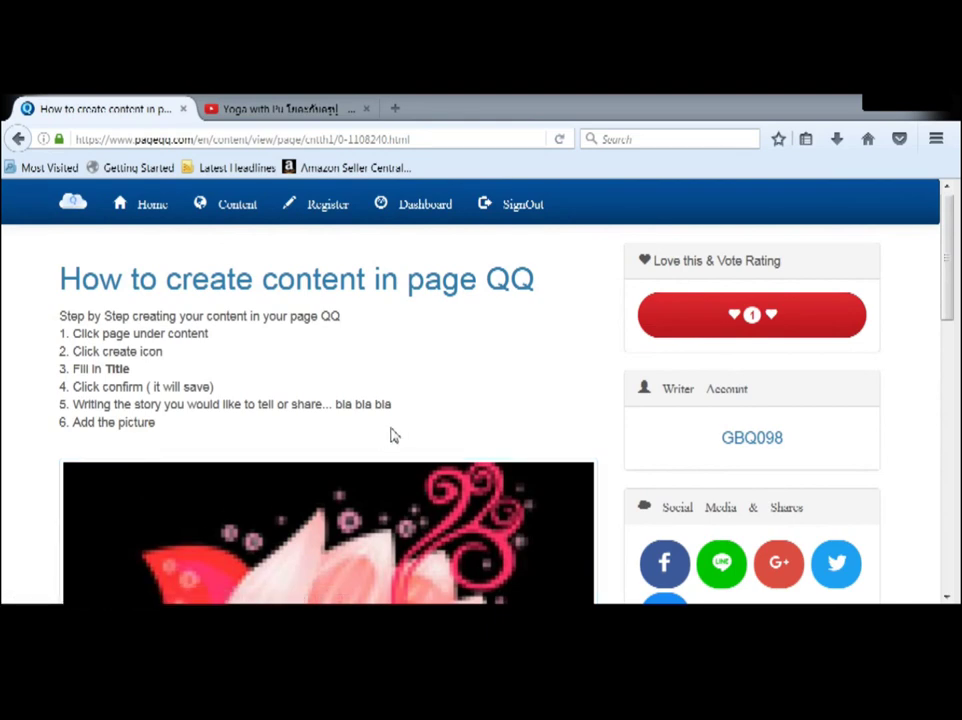
scroll(391, 434, down, 2)
scroll(393, 435, up, 2)
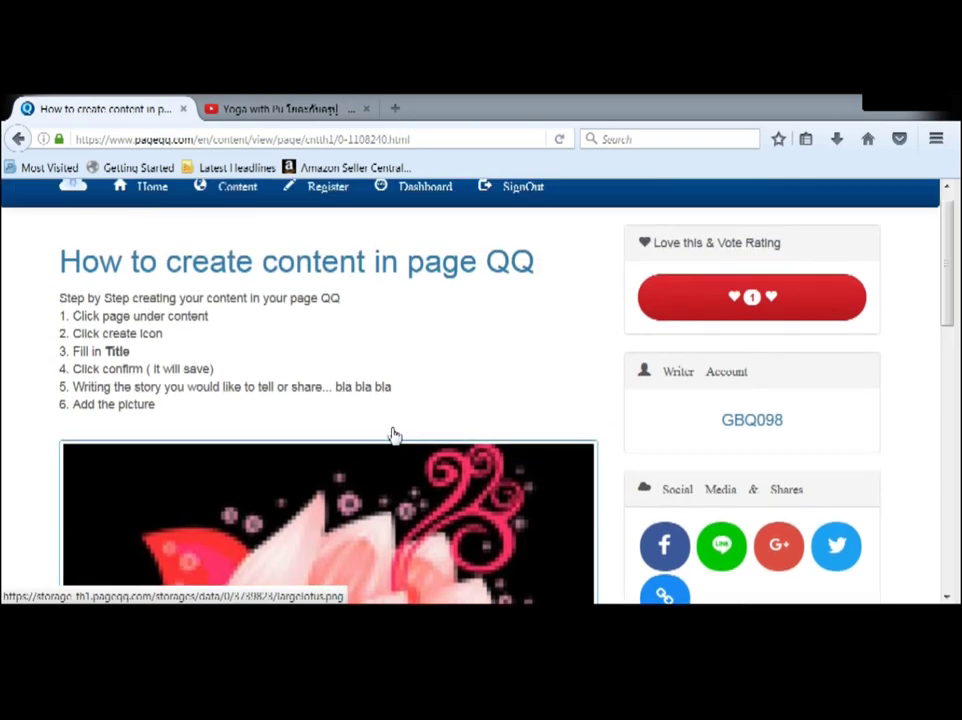
scroll(810, 483, down, 4)
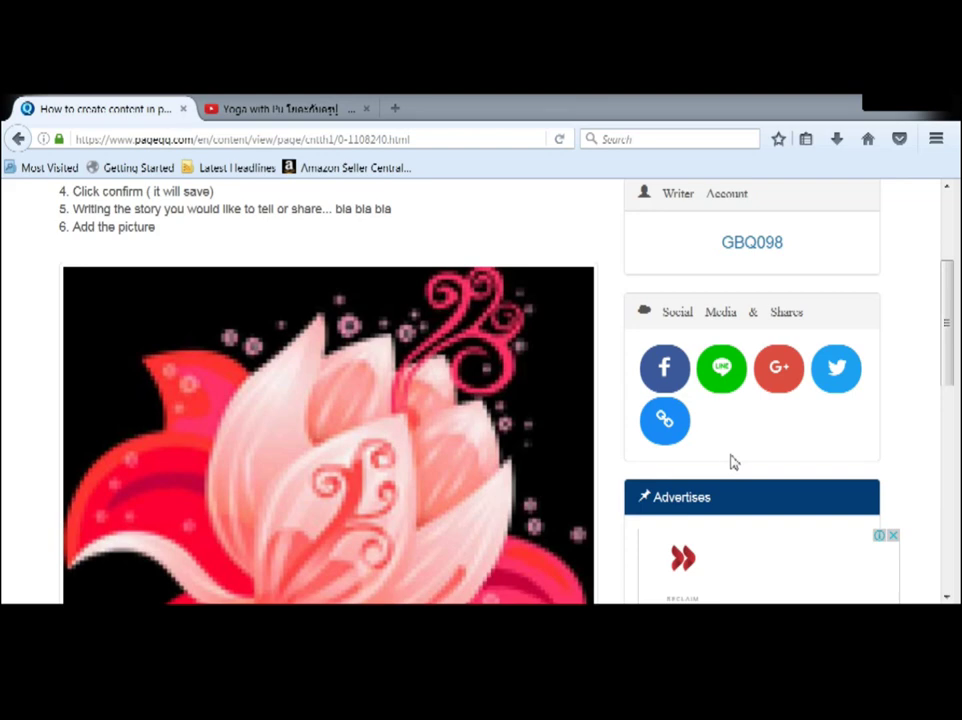
Step: Draft a Facebook share of the page with the message 'test', then discard it and leave
click(666, 372)
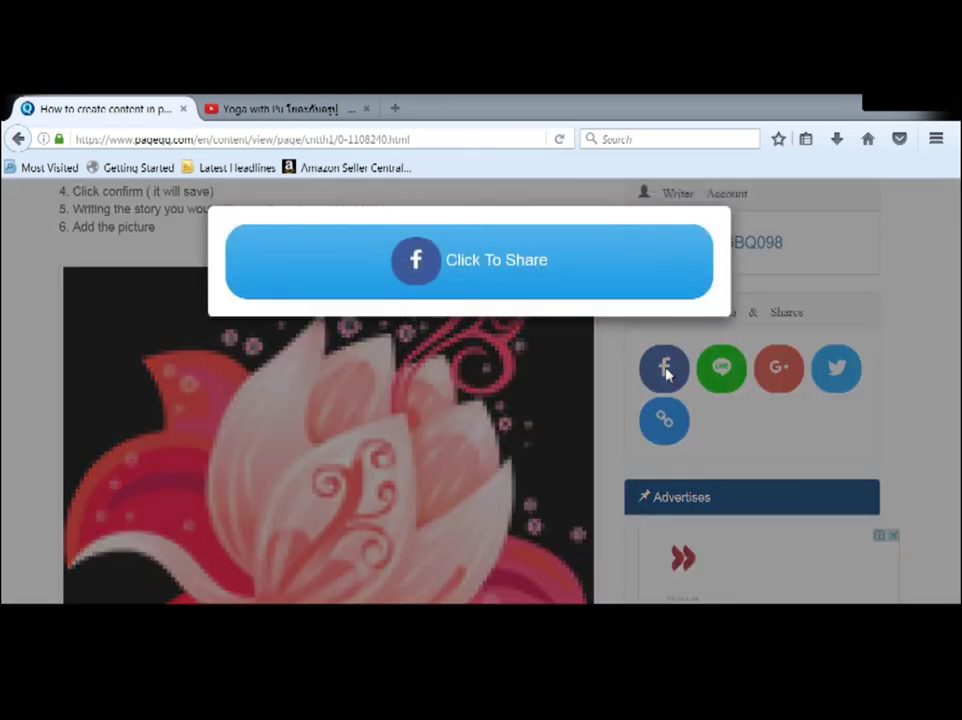
click(438, 274)
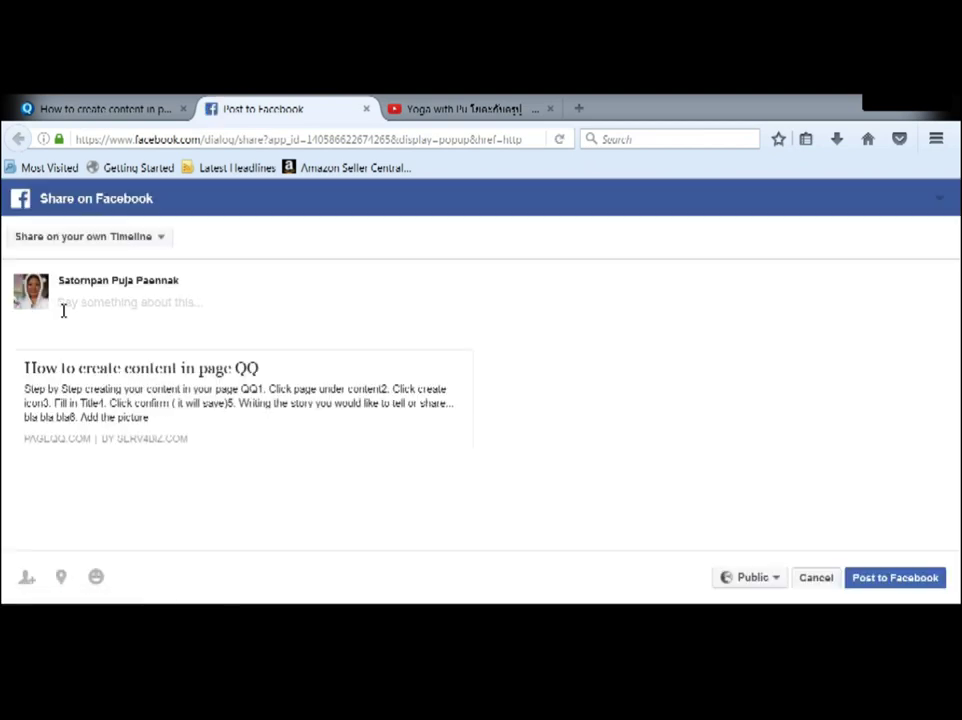
text(xxxxxx)
drag(97, 305, 58, 307)
key(BackSpace)
text(test)
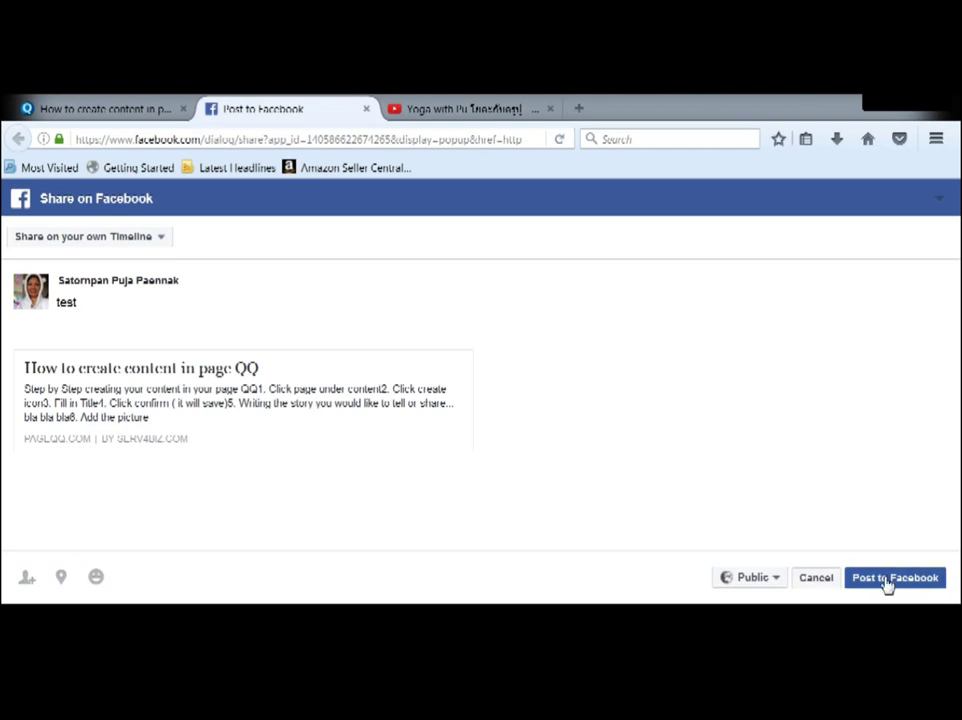
click(366, 108)
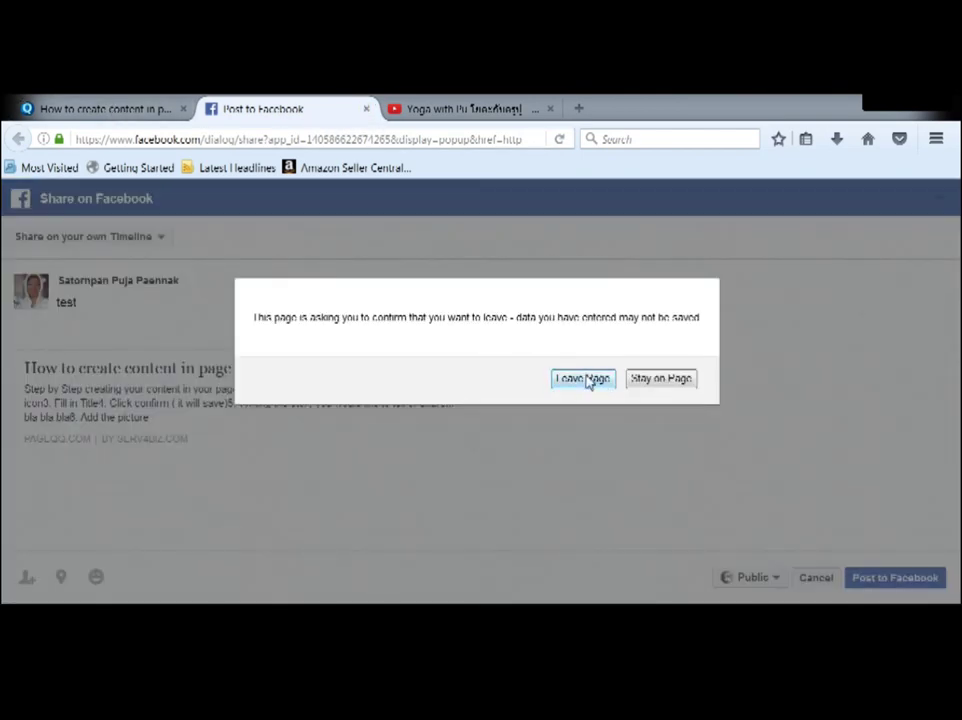
click(583, 379)
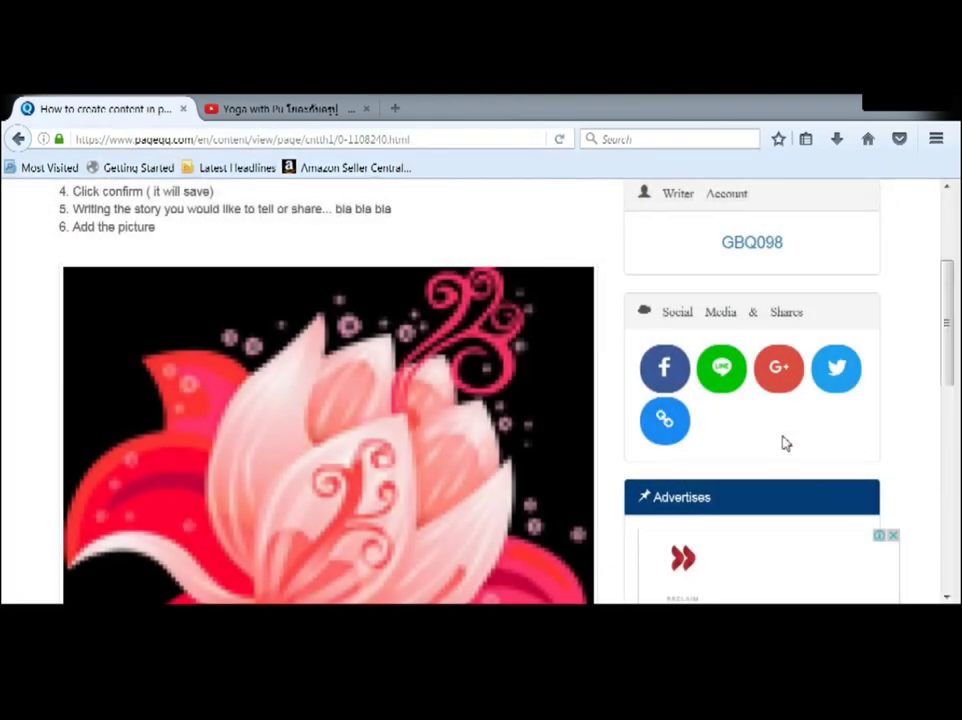
click(733, 376)
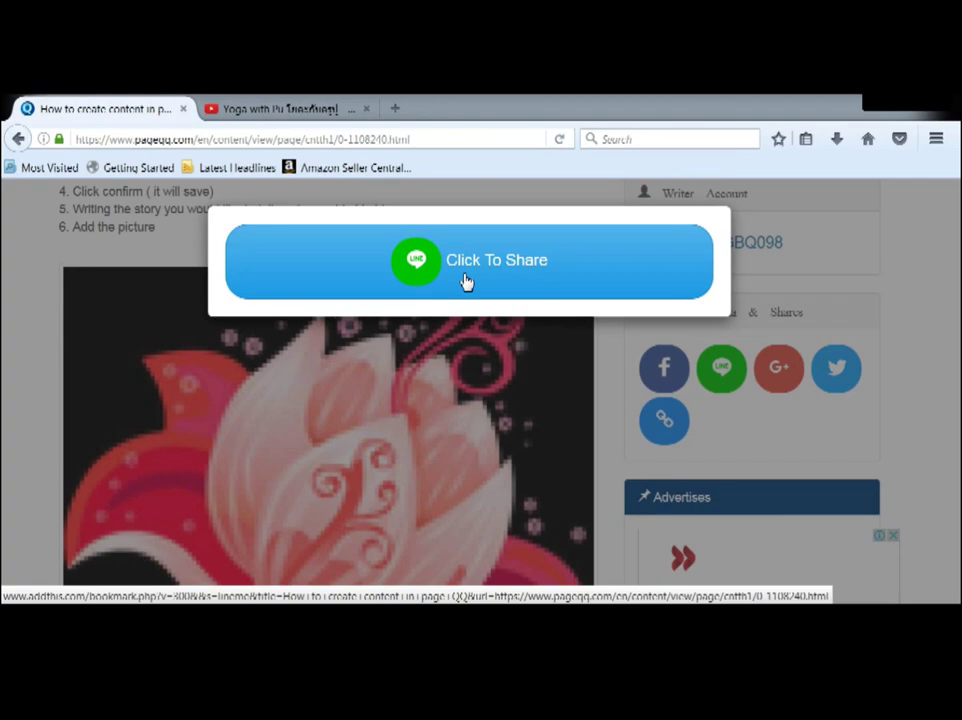
click(775, 442)
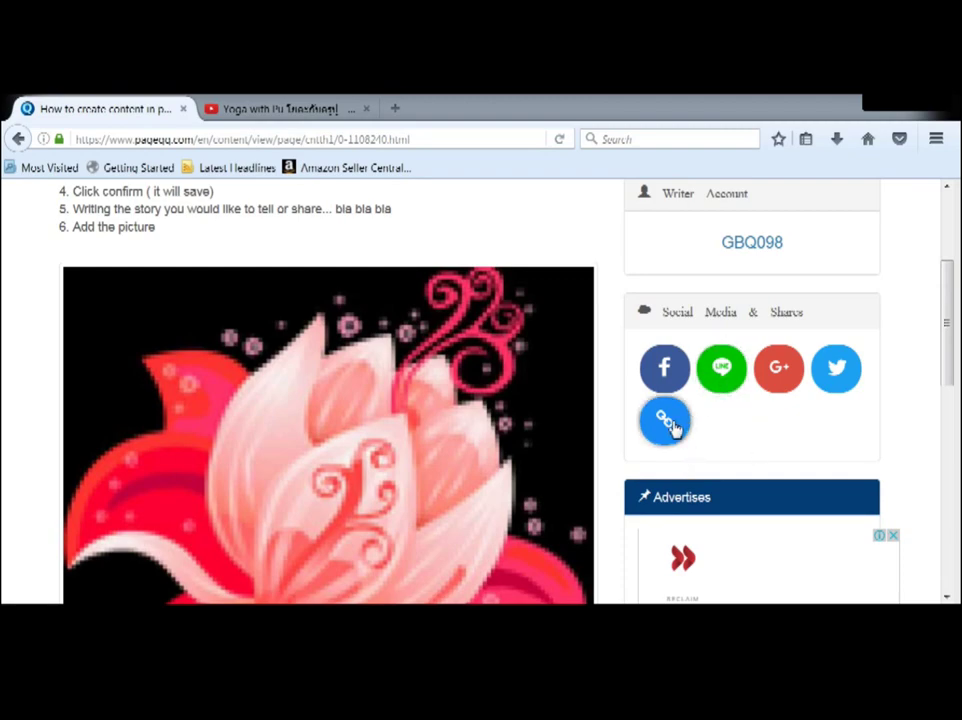
click(666, 421)
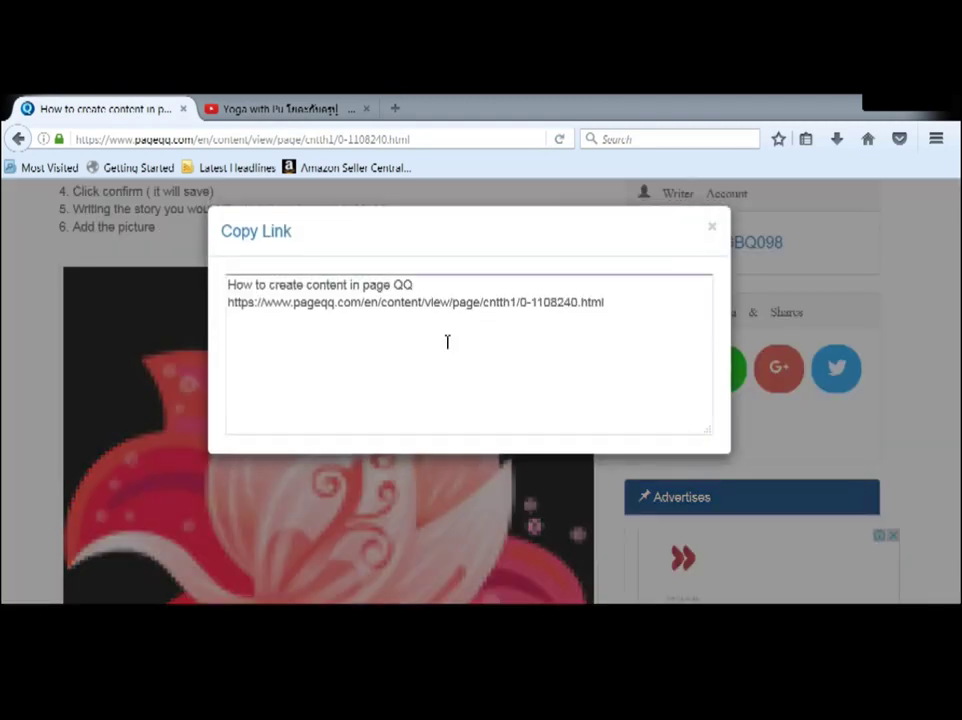
drag(612, 304, 230, 284)
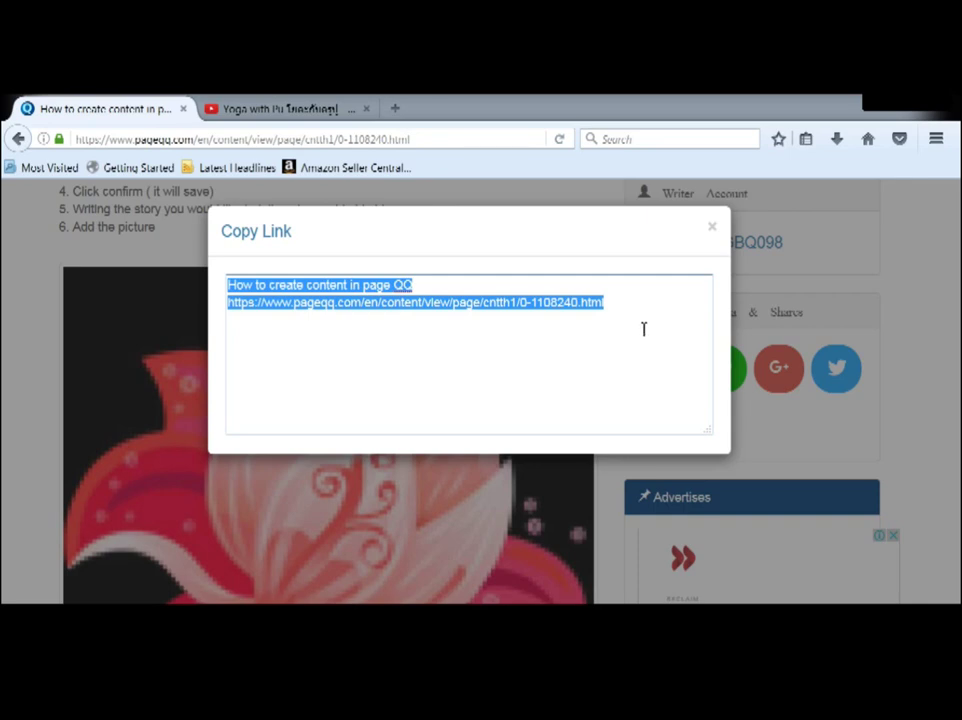
click(712, 229)
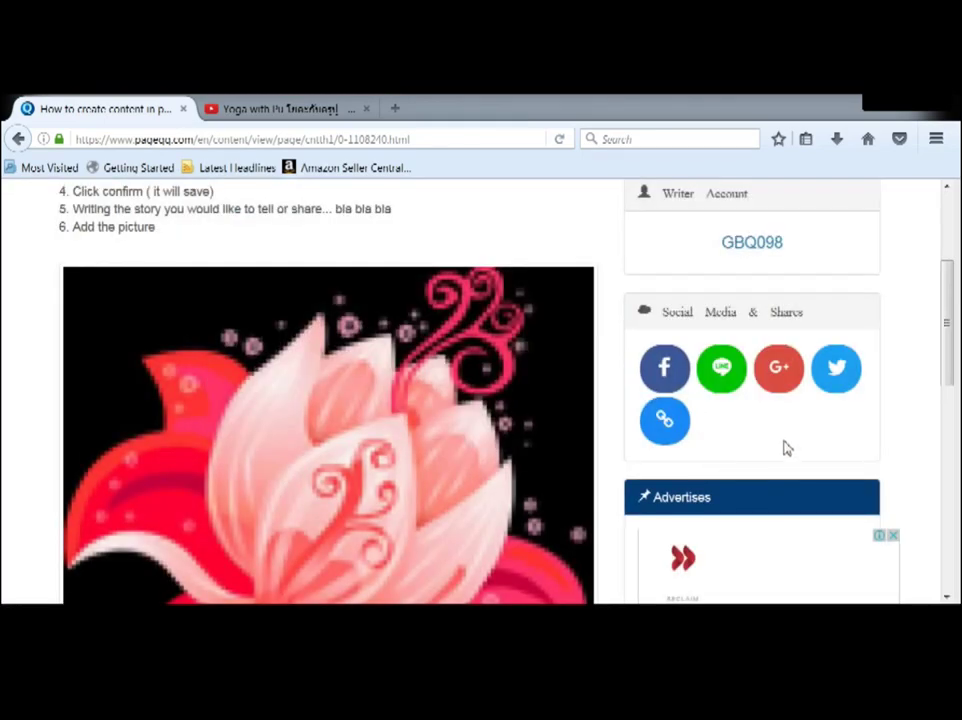
scroll(786, 449, down, 5)
scroll(786, 445, up, 6)
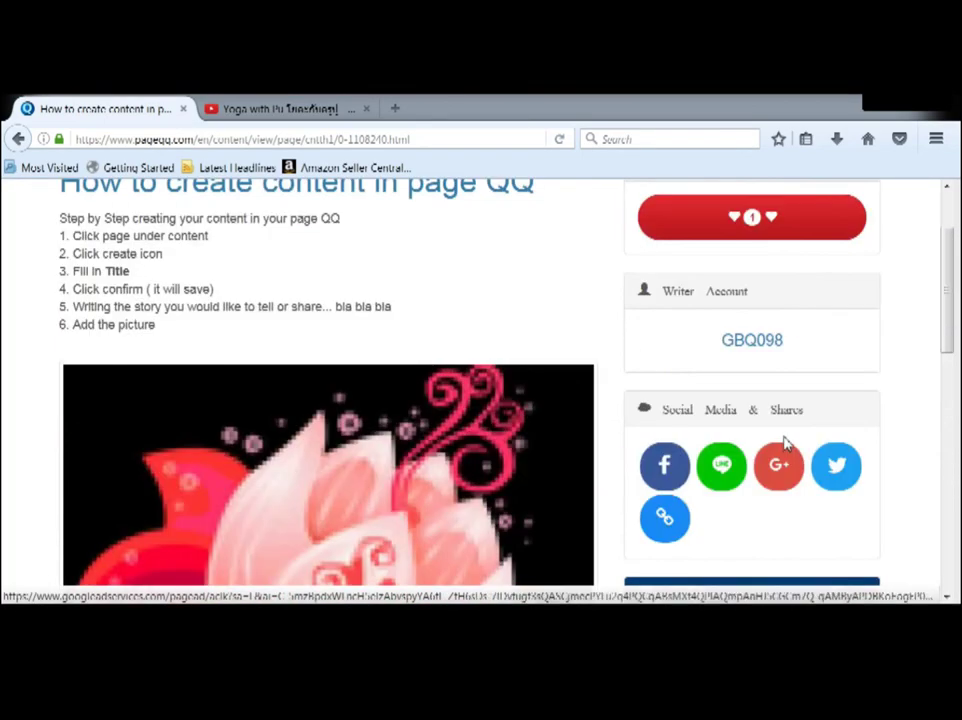
scroll(788, 428, down, 2)
scroll(786, 430, down, 4)
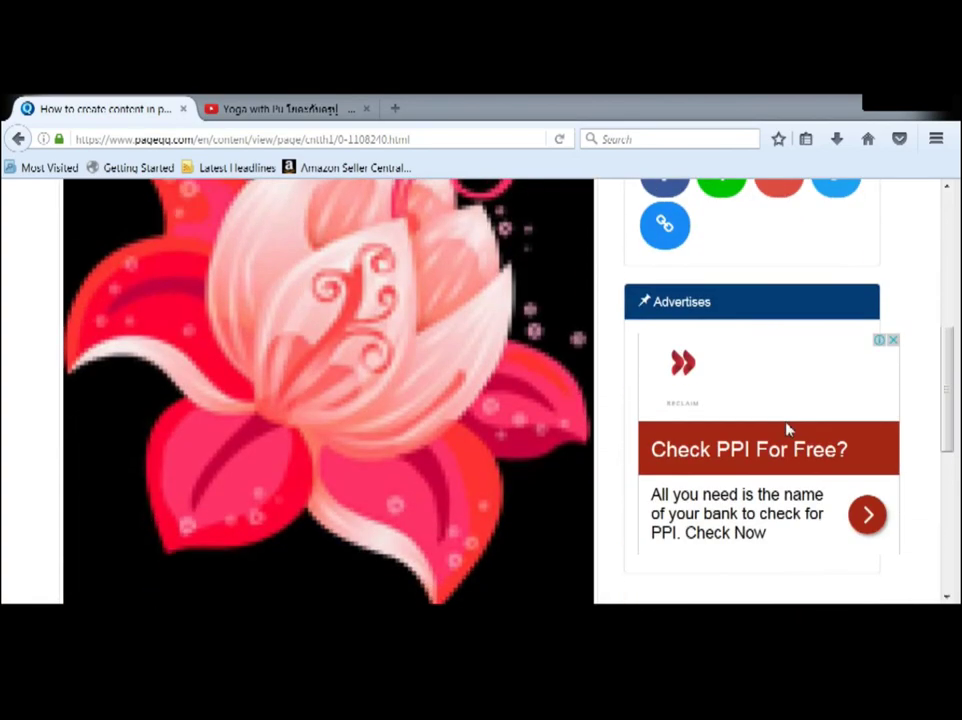
scroll(786, 430, down, 6)
scroll(786, 430, down, 1)
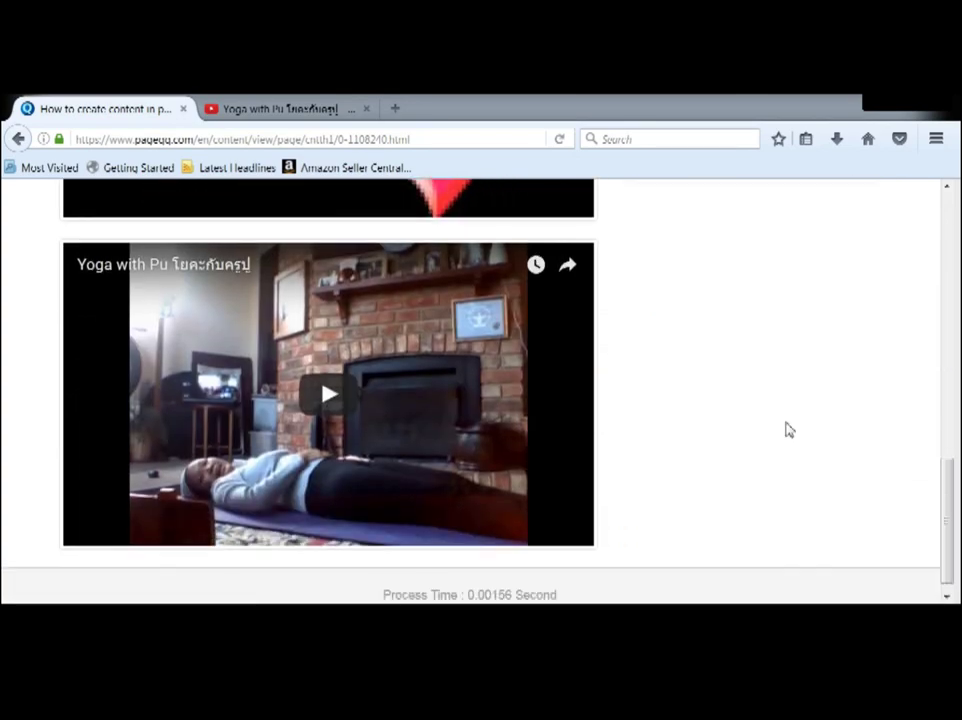
scroll(786, 430, up, 9)
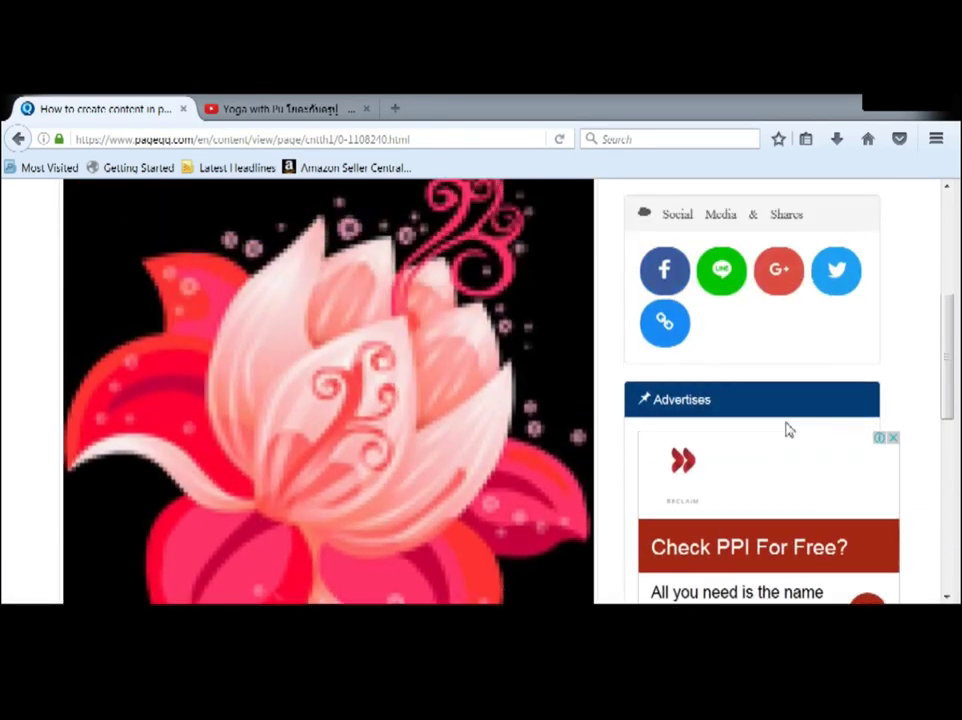
scroll(786, 428, up, 5)
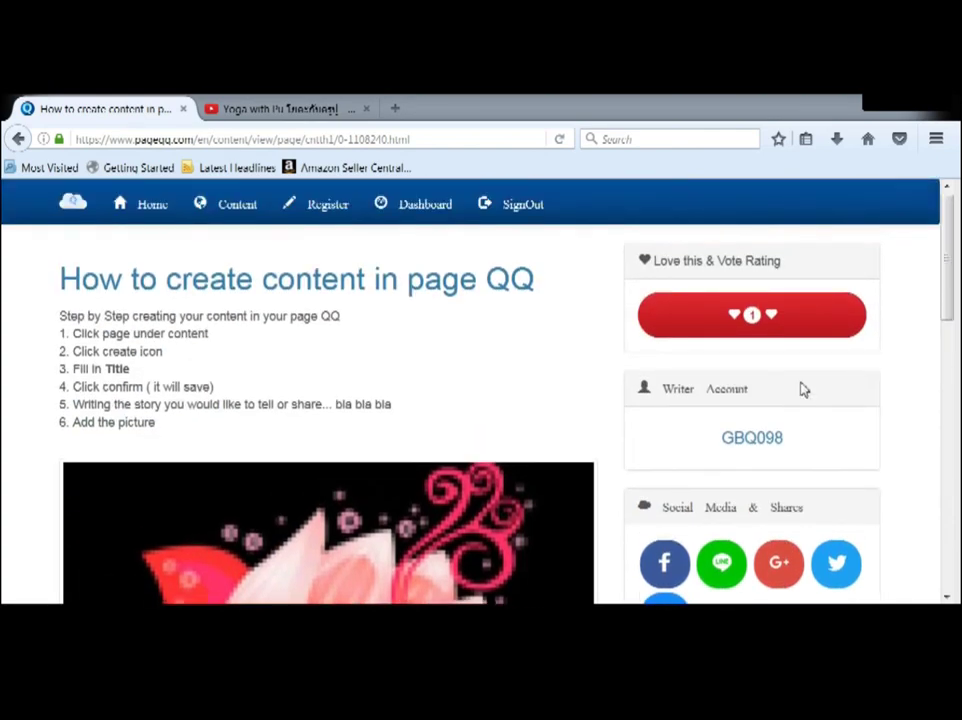